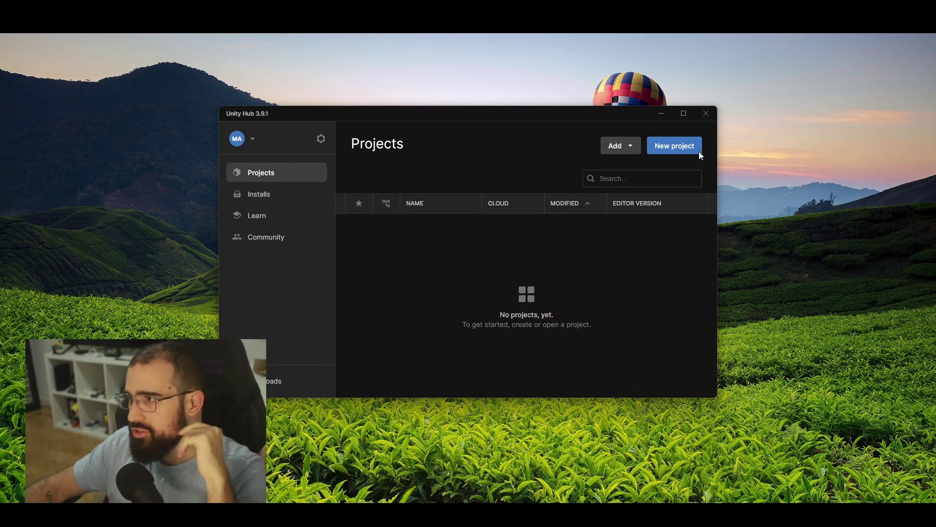
Start a new project in Unity Hub and look through the available Core templates
left_click(673, 146)
left_click(262, 200)
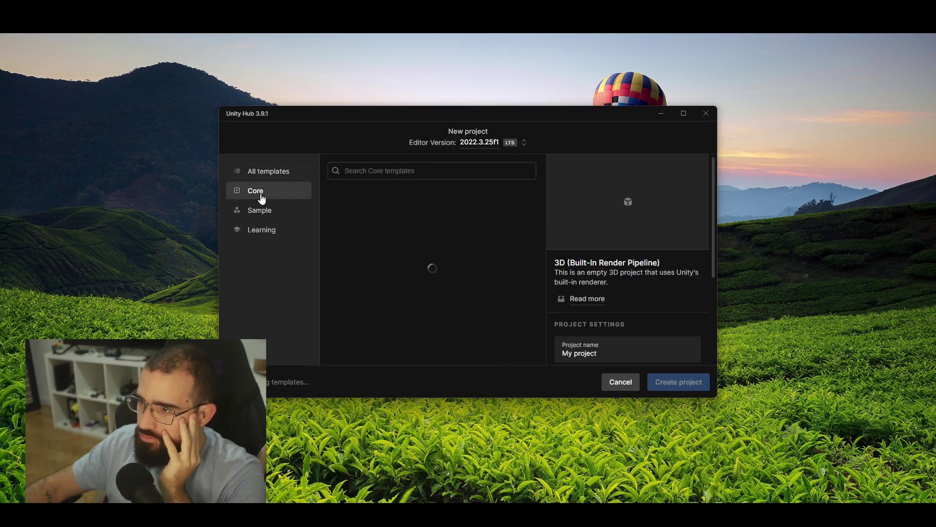
scroll(398, 239, "down", 2)
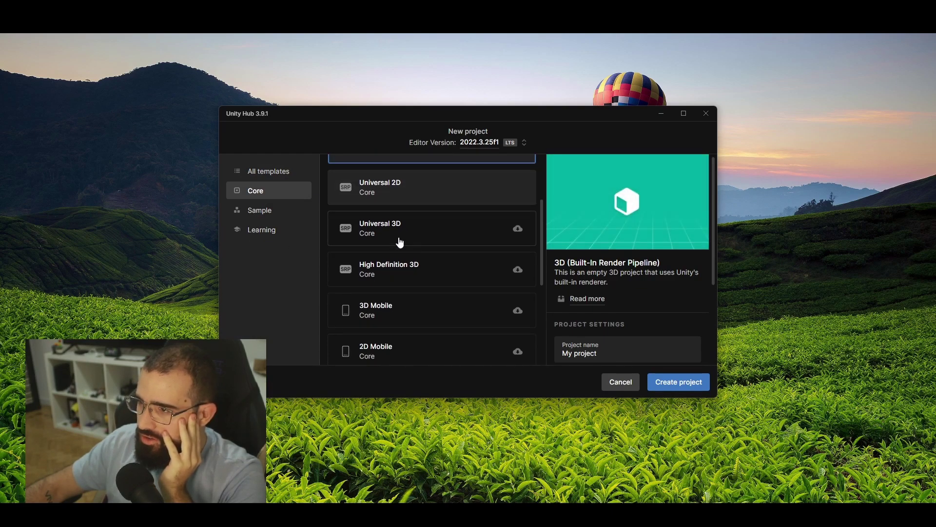
scroll(416, 290, "down", 3)
scroll(356, 294, "up", 6)
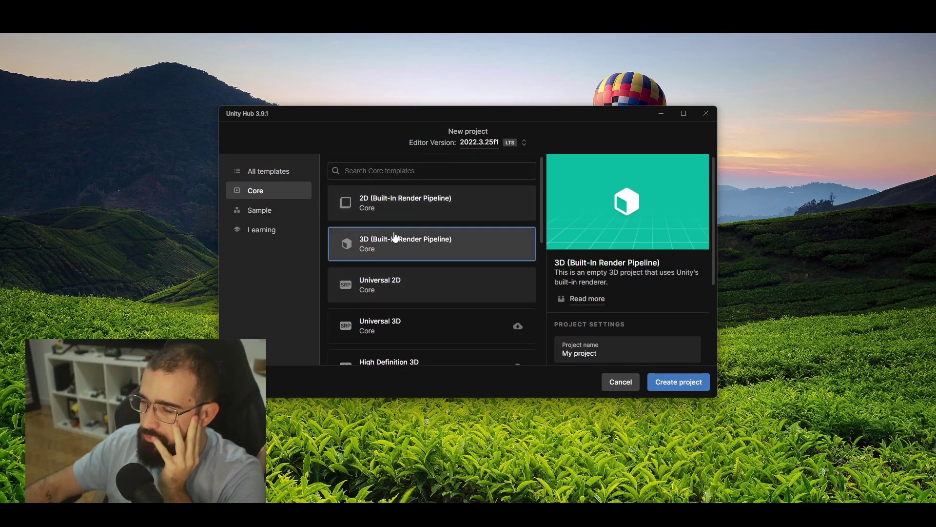
scroll(380, 254, "down", 2)
scroll(346, 239, "up", 3)
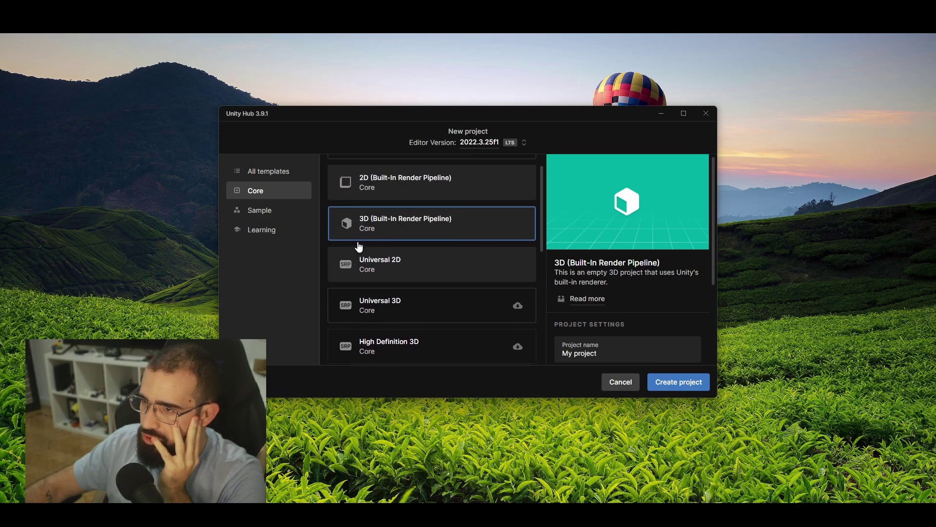
Review the Sample and Learning project templates, returning to the full list of Core templates
left_click(259, 210)
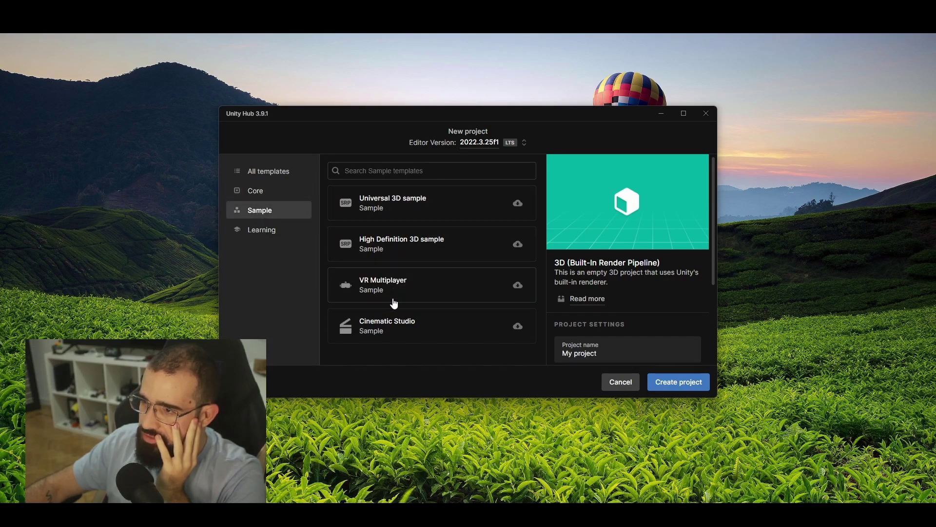
left_click(262, 235)
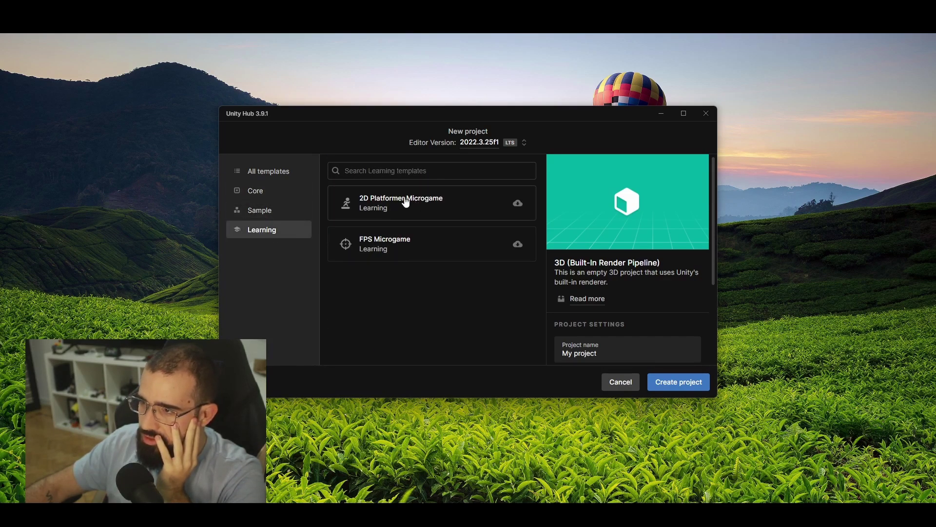
left_click(267, 193)
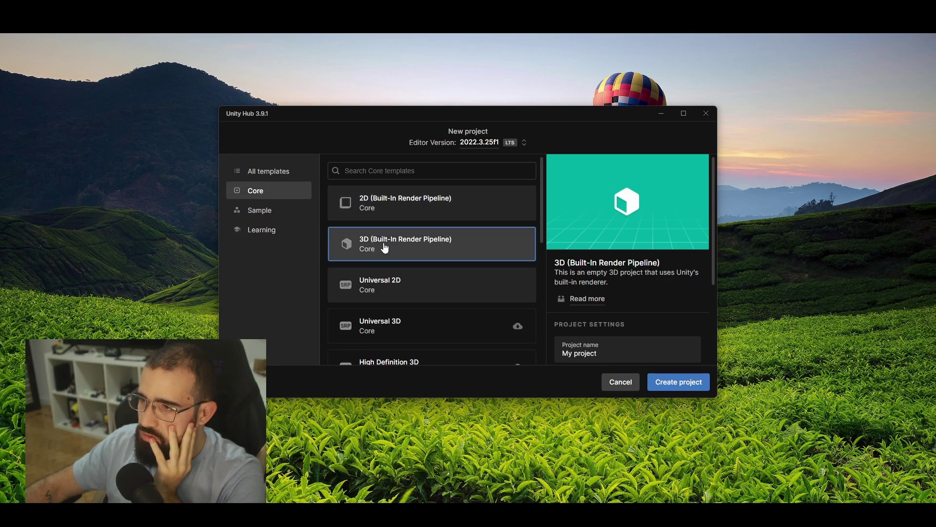
scroll(405, 249, "down", 5)
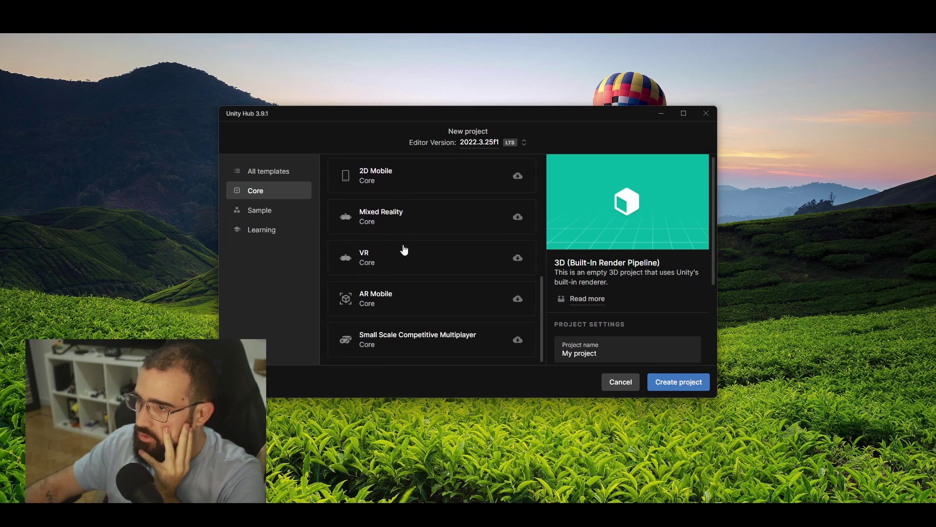
scroll(403, 249, "up", 5)
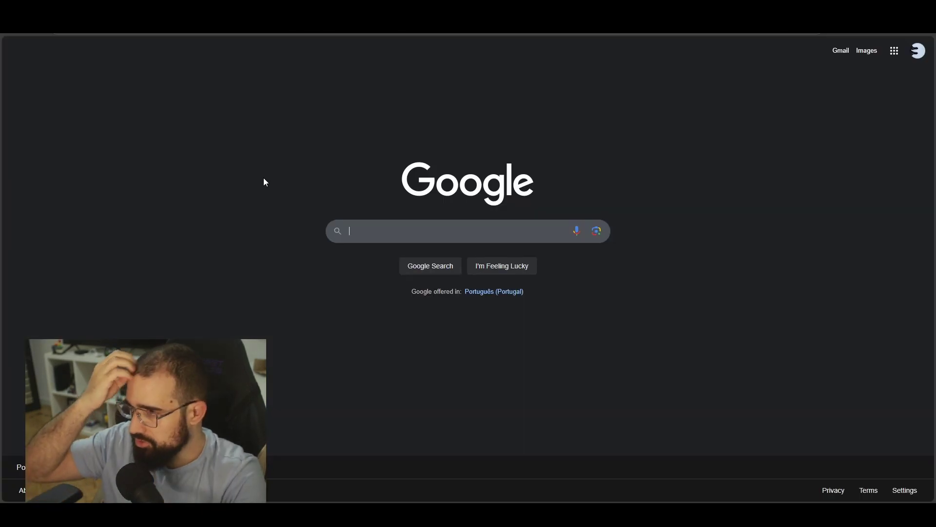
Search Google Images for "helipad size" and examine the heliport and helicopter dimension drawings
type("helipad size")
key("Return")
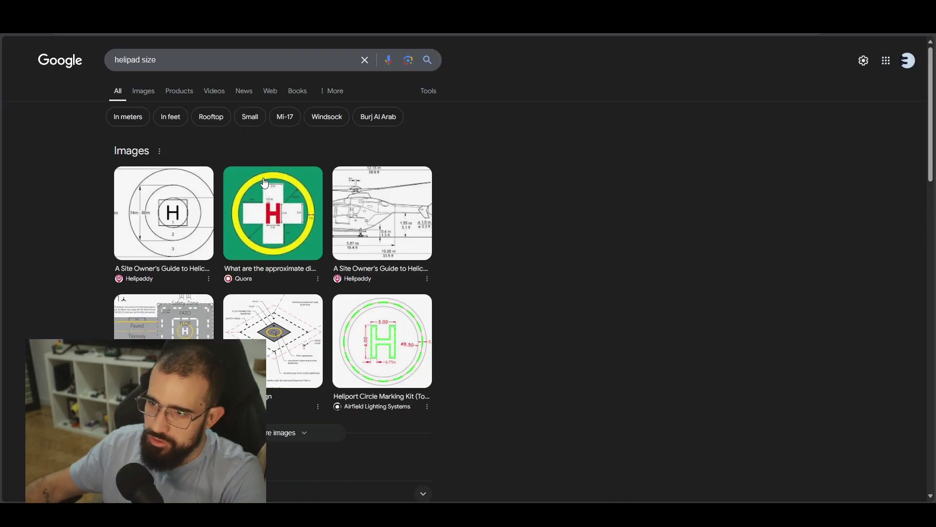
left_click(140, 89)
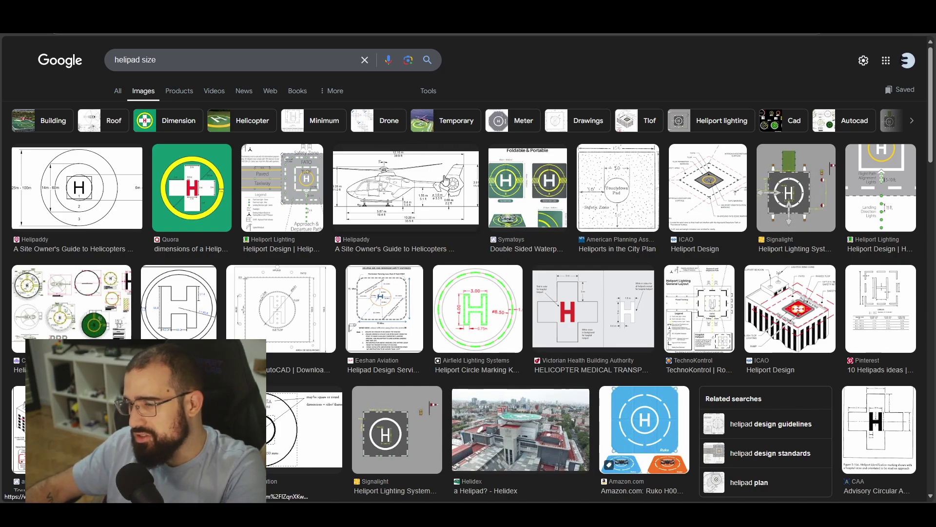
left_click(292, 326)
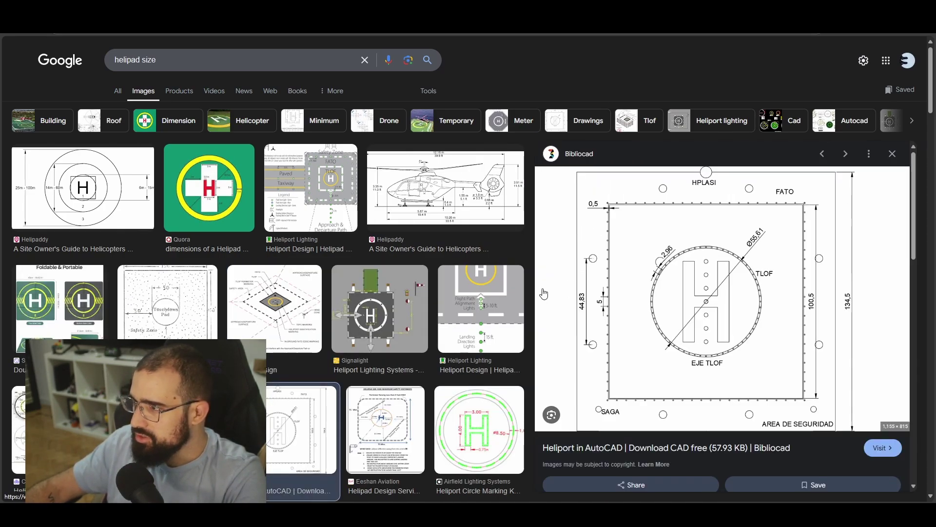
left_click(396, 251)
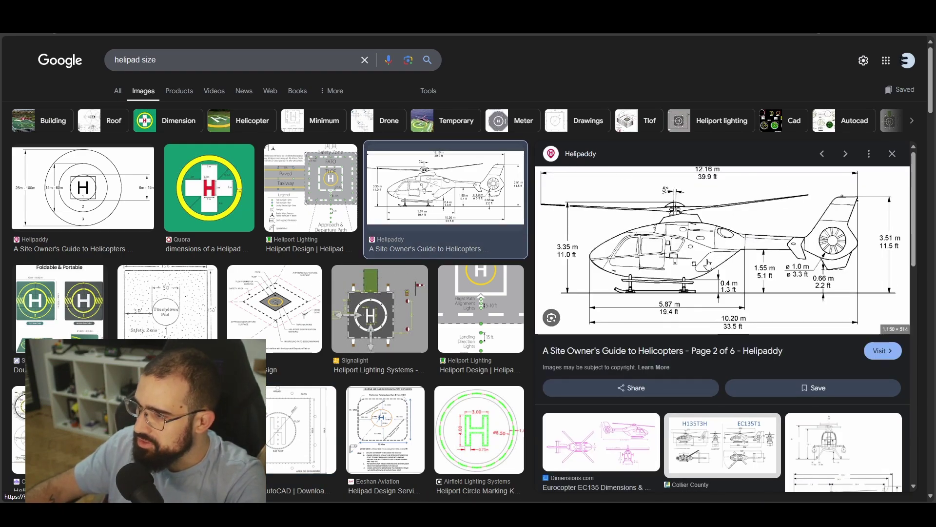
left_click(275, 309)
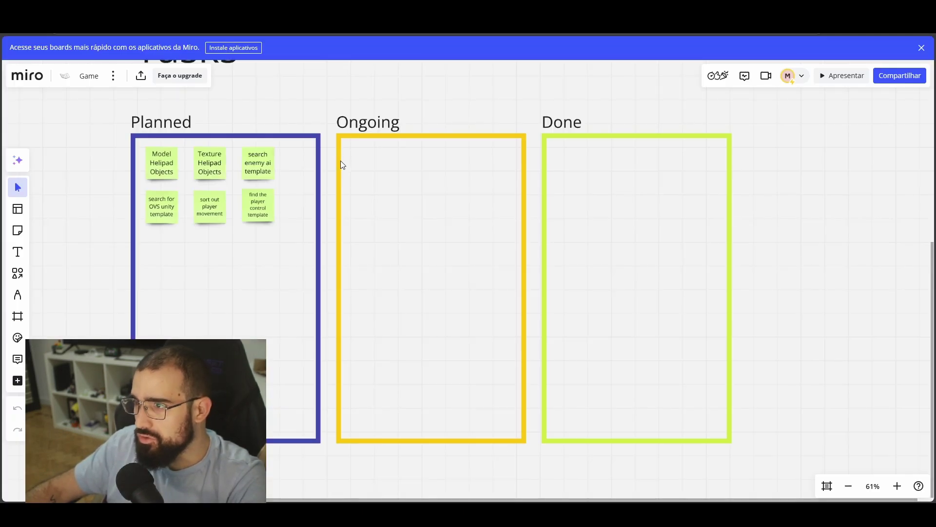
Examine the Miro game board, including the task columns, the MVP reference image, its requirement notes and the game references
left_click(372, 114)
scroll(388, 159, "up", 10)
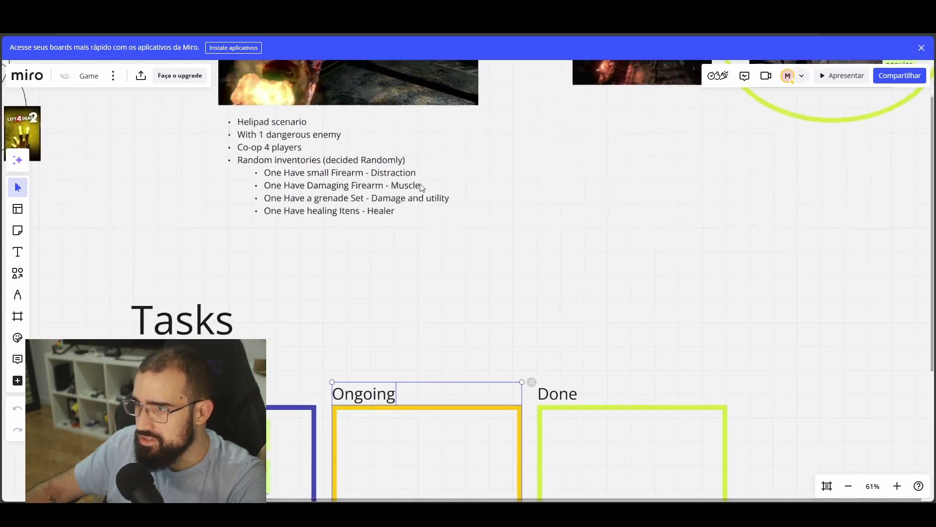
scroll(455, 224, "up", 5)
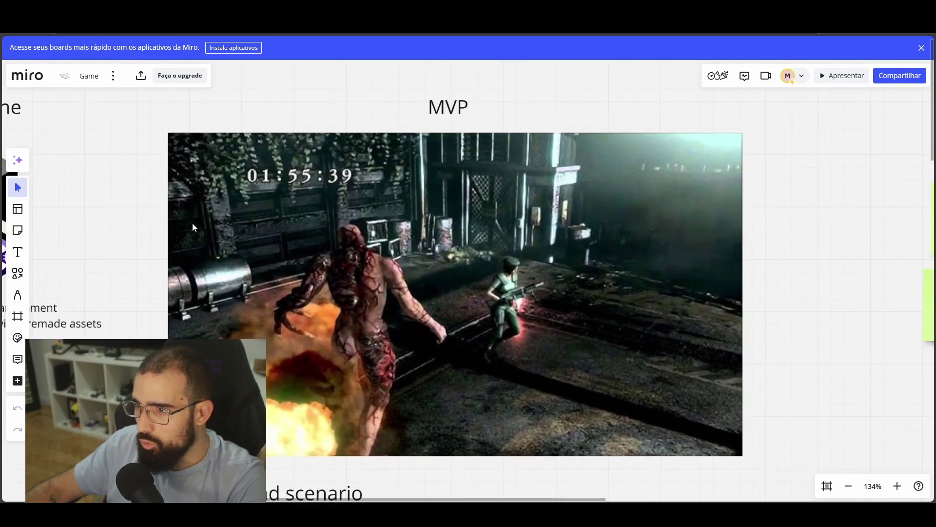
left_click(193, 227)
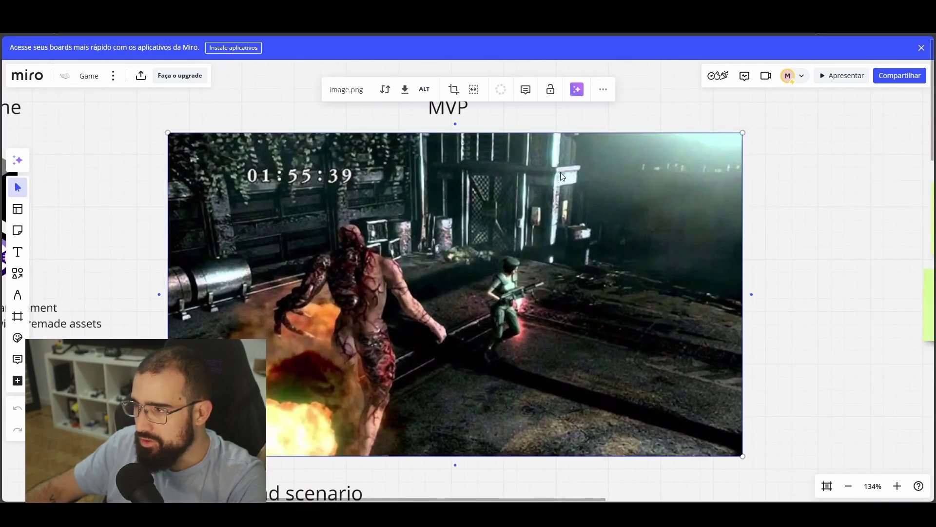
left_click(827, 215)
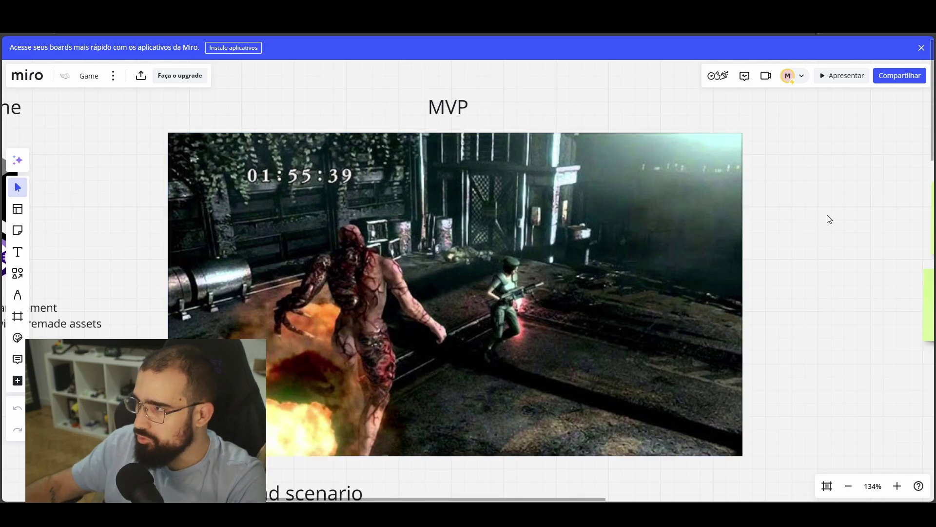
scroll(827, 215, "down", 3)
scroll(806, 218, "down", 3)
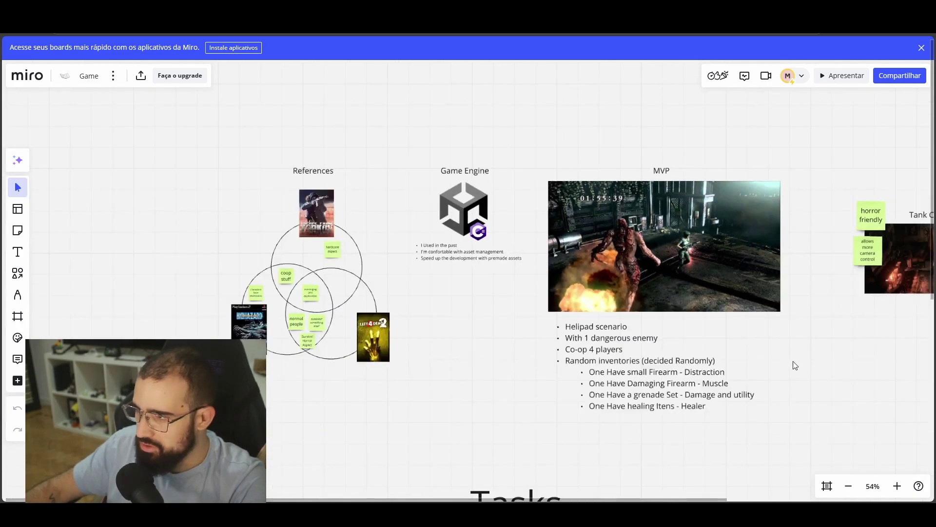
left_click_drag(792, 364, 728, 347)
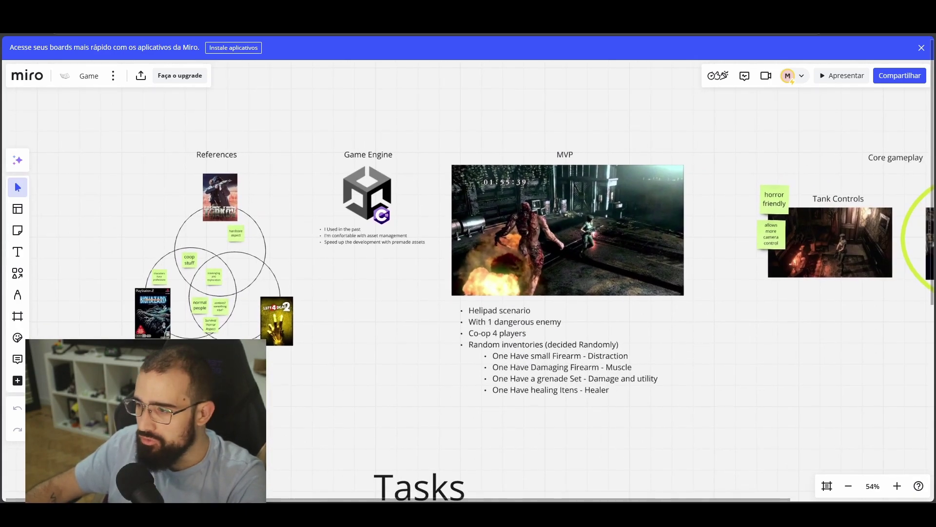
key("alt+Tab")
left_click(739, 431)
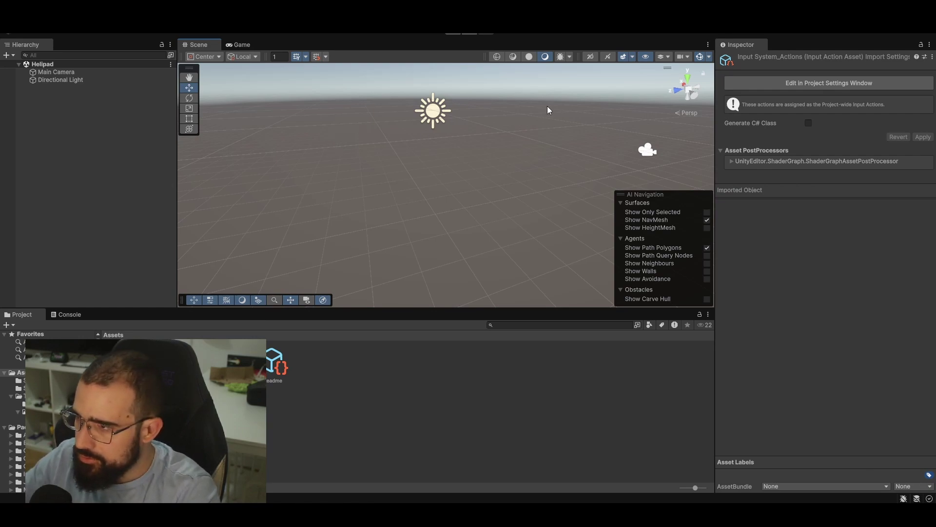
Add a Plane to the Helipad scene, placed at about X 25.3 and scaled uniformly to about 4.21
right_click_drag(484, 180, 518, 232)
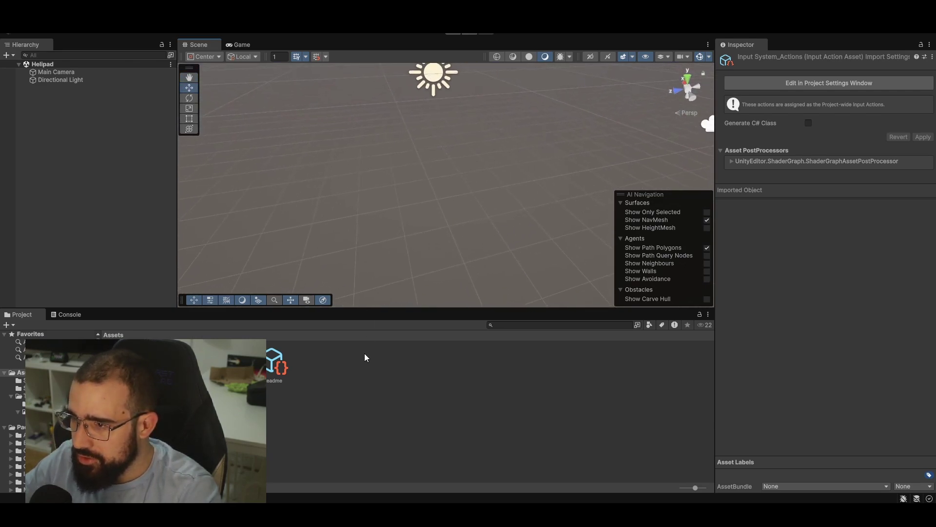
right_click(102, 177)
mouse_move(253, 359)
left_click(288, 403)
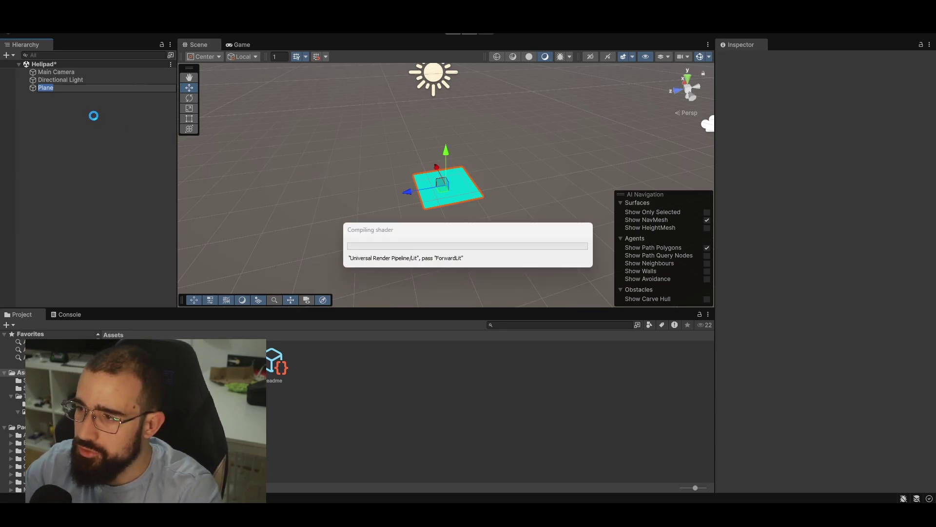
left_click_drag(624, 224, 543, 226, "alt")
right_click_drag(543, 226, 506, 219)
key("w")
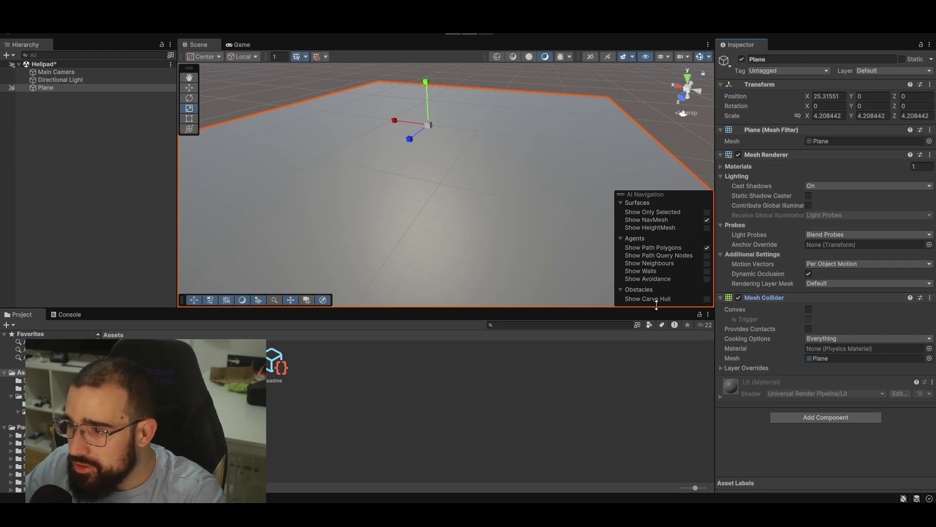
Add a Rigidbody component to the plane and disable its Use Gravity option
left_click(829, 418)
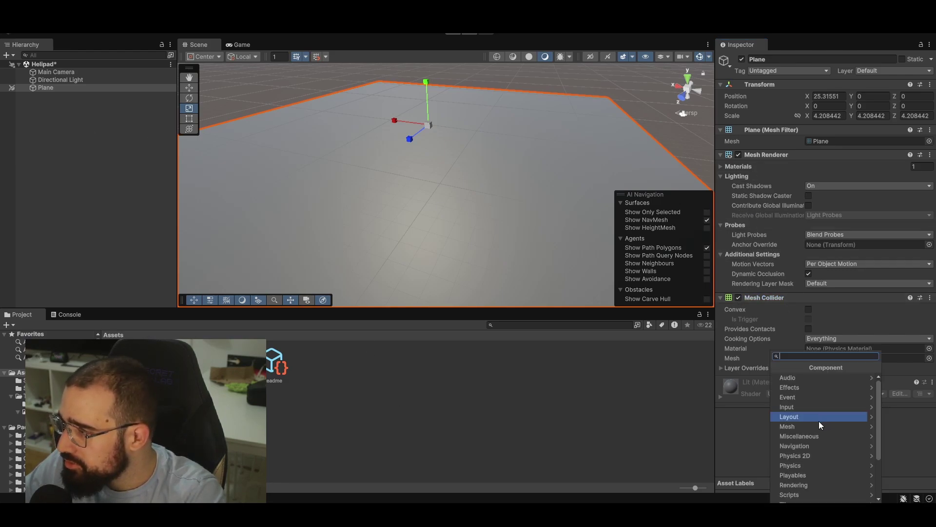
left_click(759, 420)
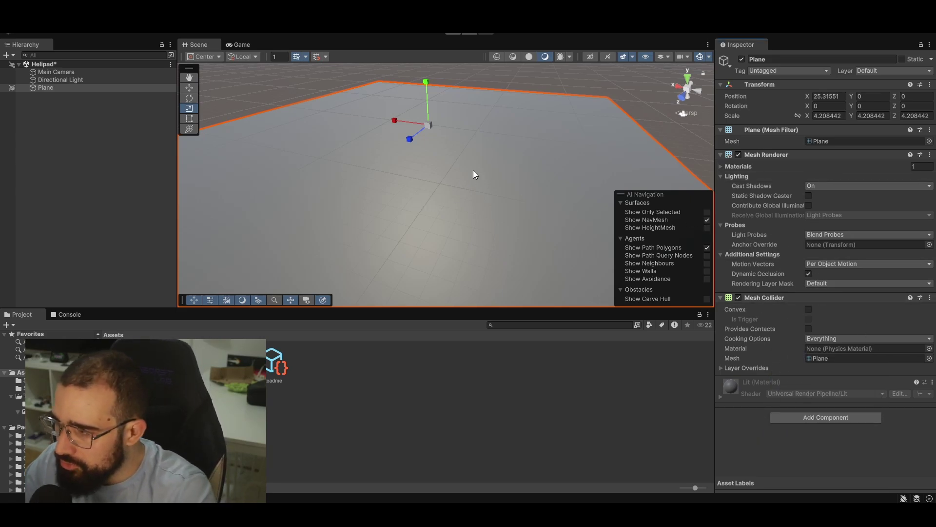
scroll(472, 191, "down", 5)
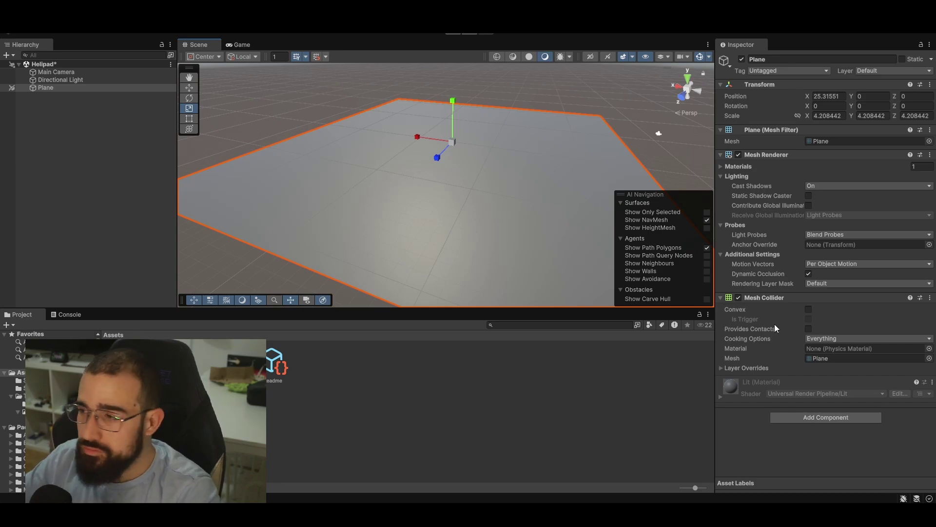
left_click(798, 419)
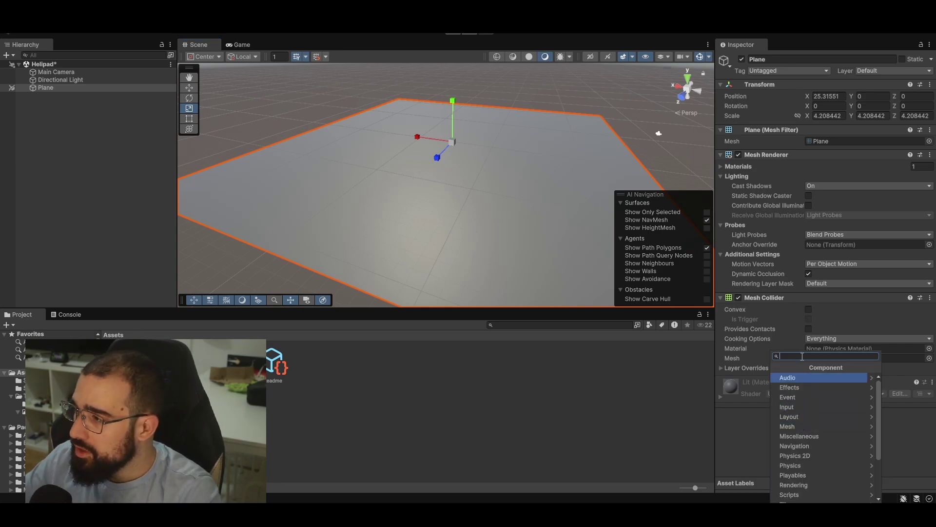
type("rigid")
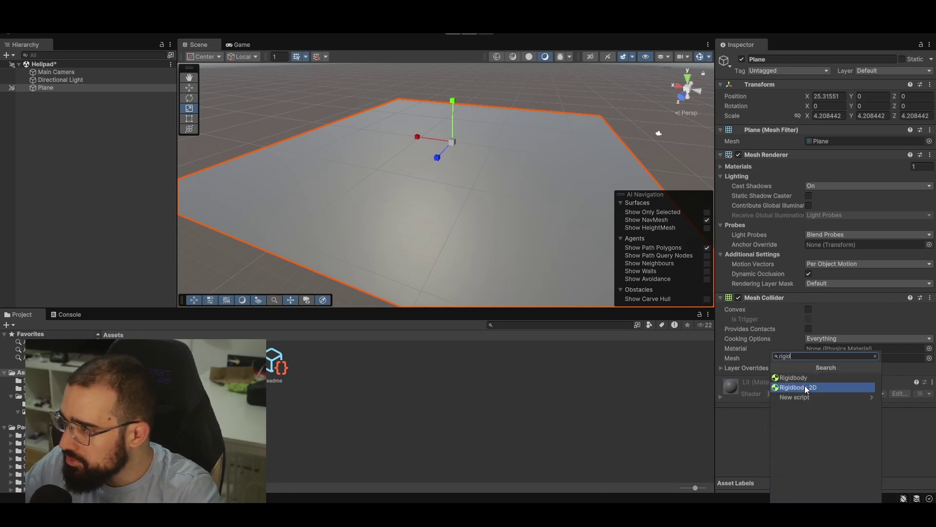
left_click(800, 378)
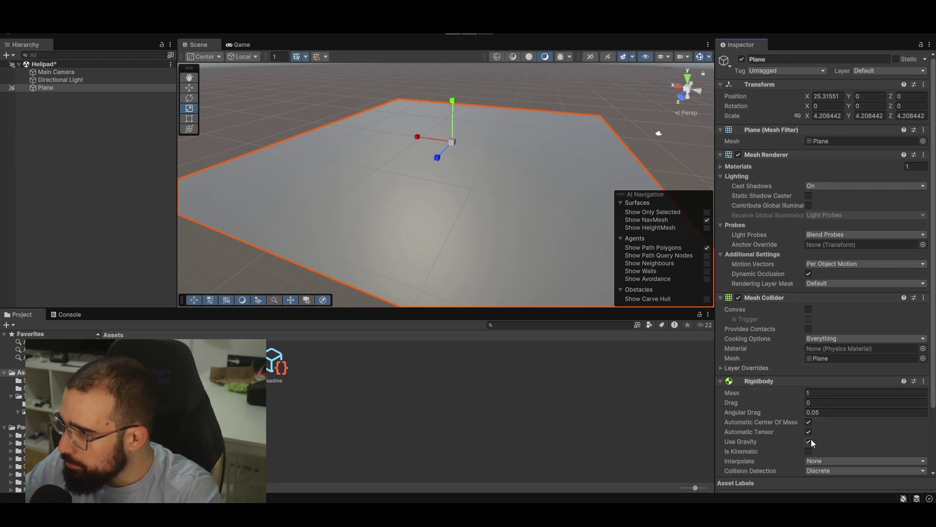
right_click_drag(455, 261, 525, 209)
left_click(490, 176)
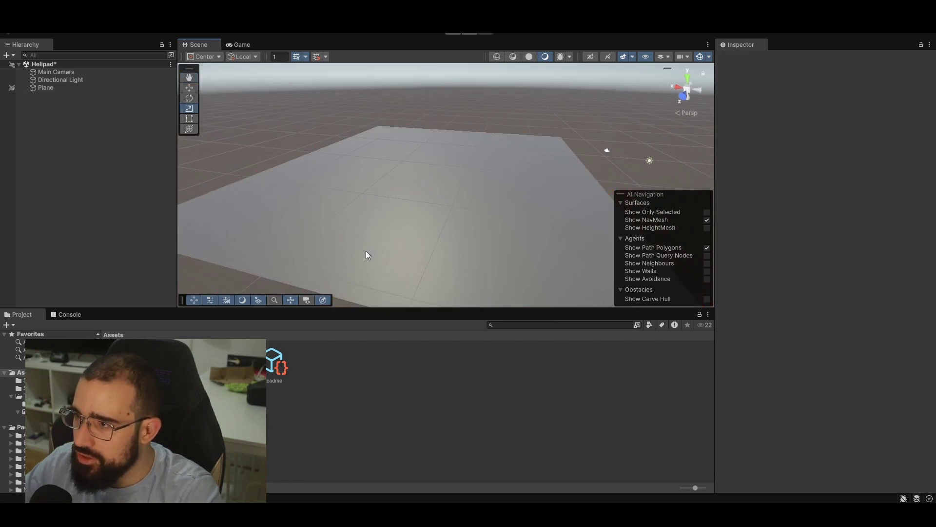
right_click_drag(431, 224, 466, 216)
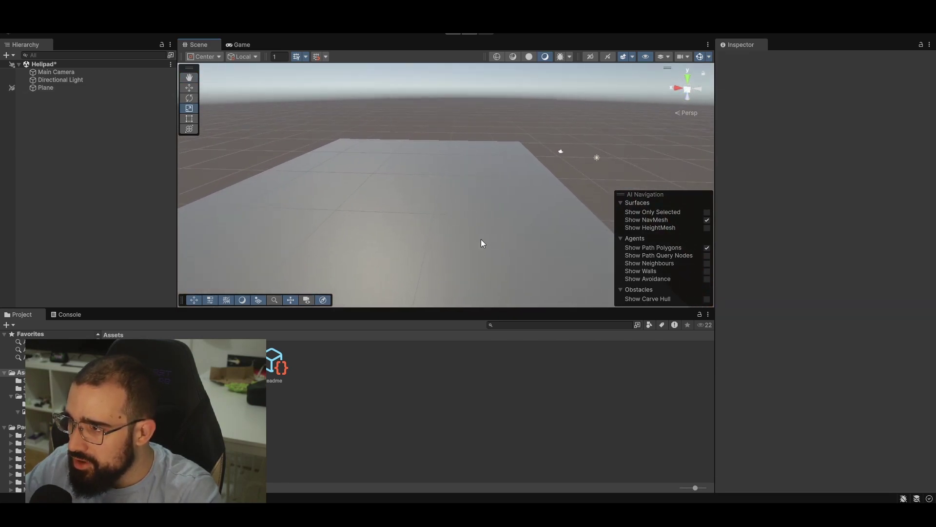
left_click(45, 87)
right_click_drag(281, 167, 371, 219)
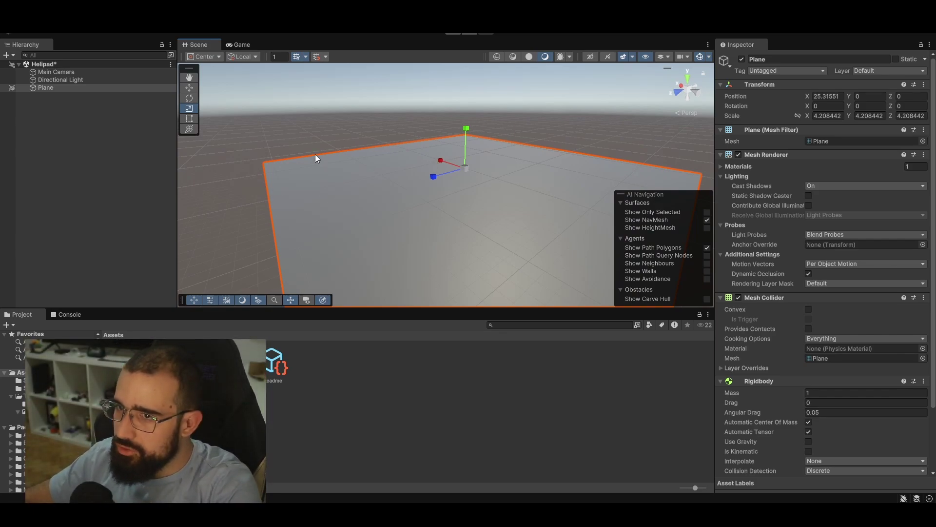
left_click(358, 151)
Add a Cube object to the Helipad scene
right_click(89, 171)
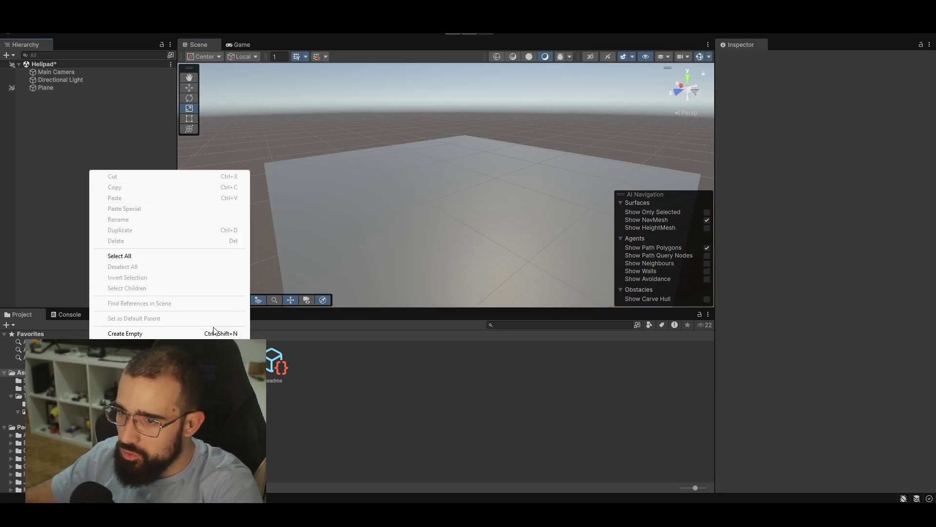
mouse_move(146, 351)
left_click(297, 355)
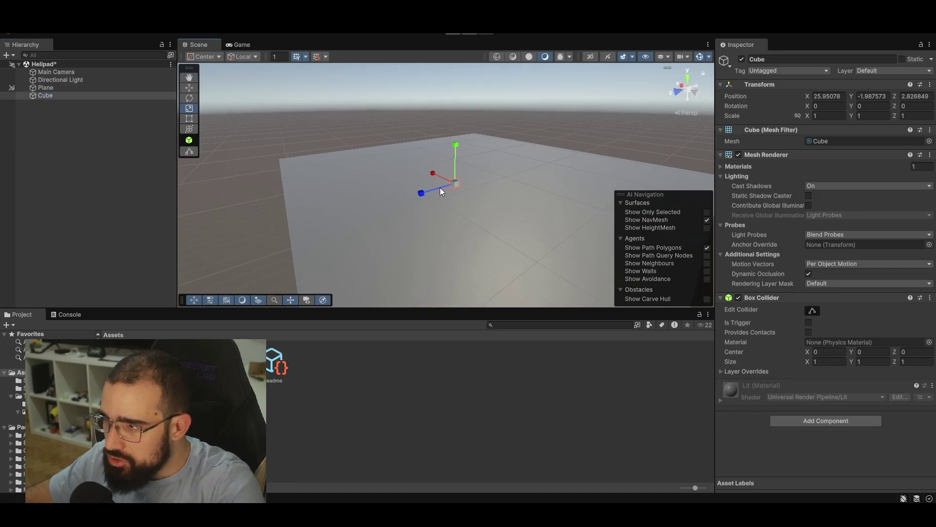
Shape the cube into an upright wall on the plane's edge at about (25.26, 8.1, 20.4), scaled to about 44.33 by 15.22 by 1
key("e")
key("w")
left_click_drag(449, 188, 409, 199)
left_click(861, 95)
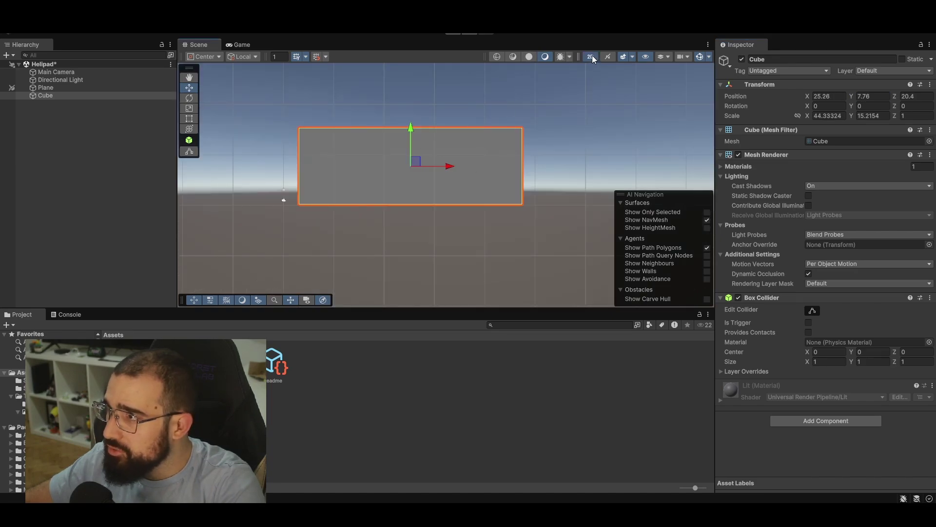
left_click(591, 56)
mouse_move(540, 168)
right_mouse_down()
mouse_move(514, 230)
mouse_move(502, 219)
mouse_move(564, 223)
mouse_move(572, 250)
mouse_move(597, 154)
mouse_move(511, 187)
mouse_move(539, 195)
mouse_move(528, 155)
right_mouse_up()
left_click(598, 153)
left_click(529, 155)
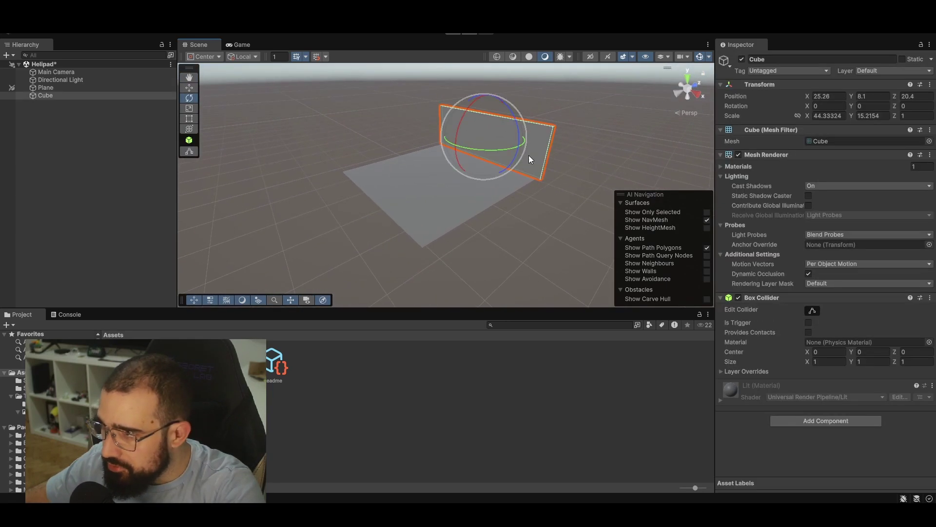
Rename the cube as Wall1
right_click(51, 98)
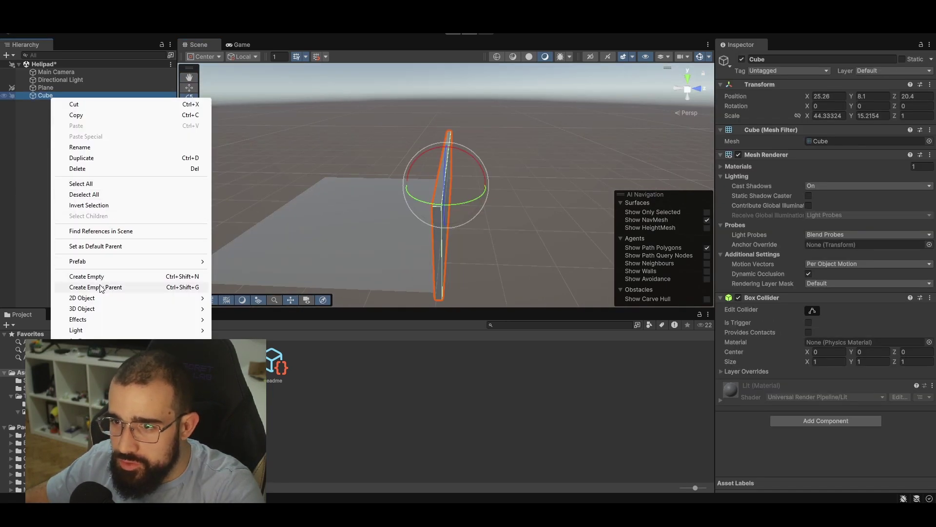
left_click(95, 148)
type("Wall1")
key("Return")
key("q")
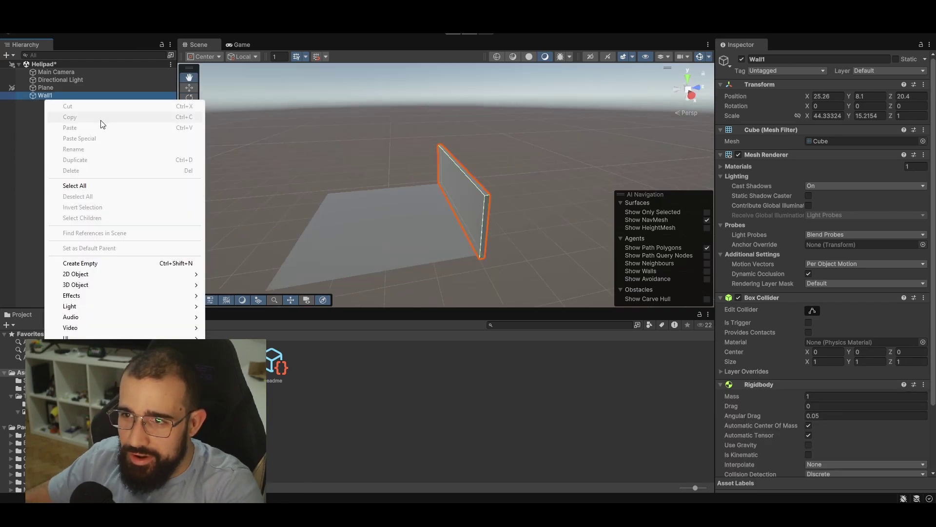
left_click(46, 96)
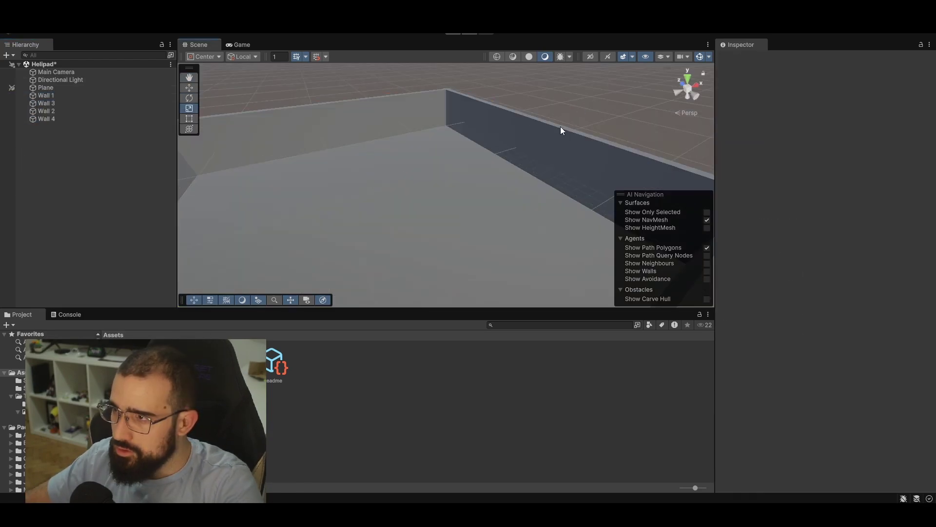
right_click_drag(561, 127, 471, 221)
key("w")
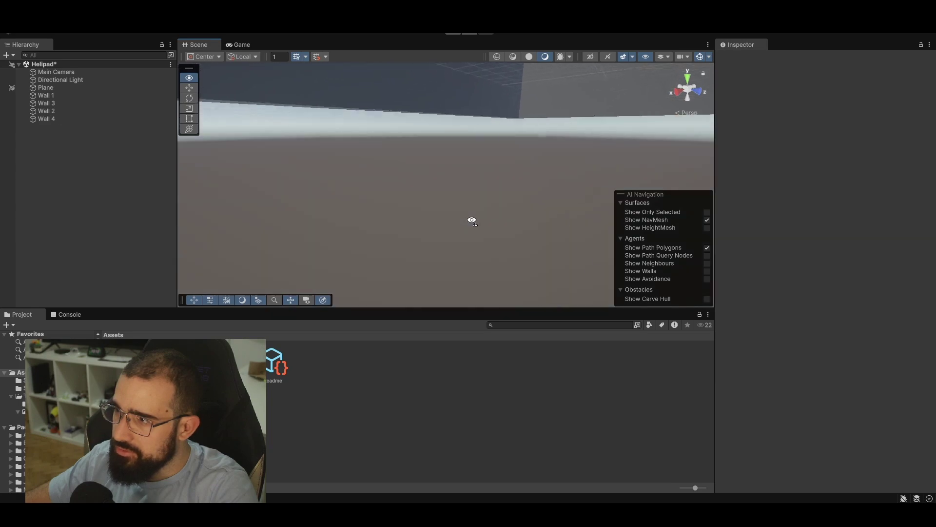
right_click_drag(472, 217, 570, 291)
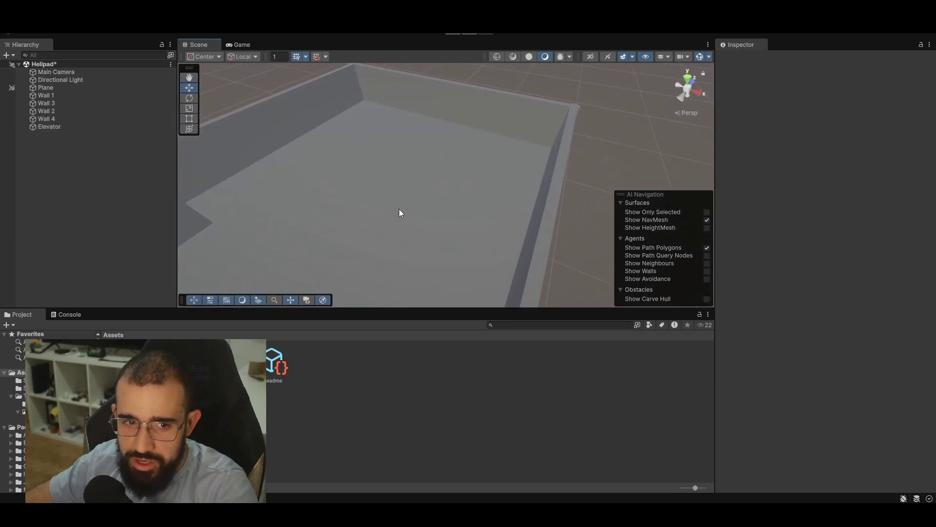
right_click_drag(410, 218, 344, 161)
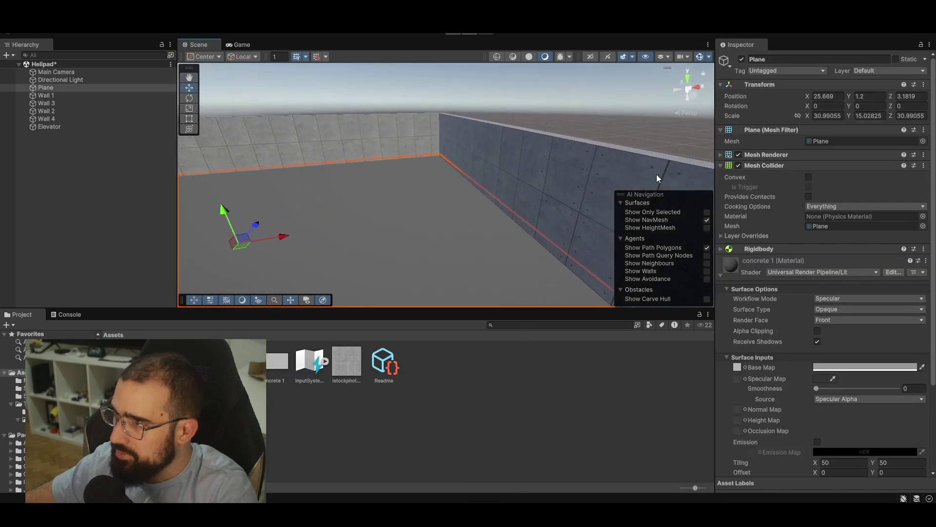
left_click(577, 143)
right_click_drag(577, 143, 560, 179)
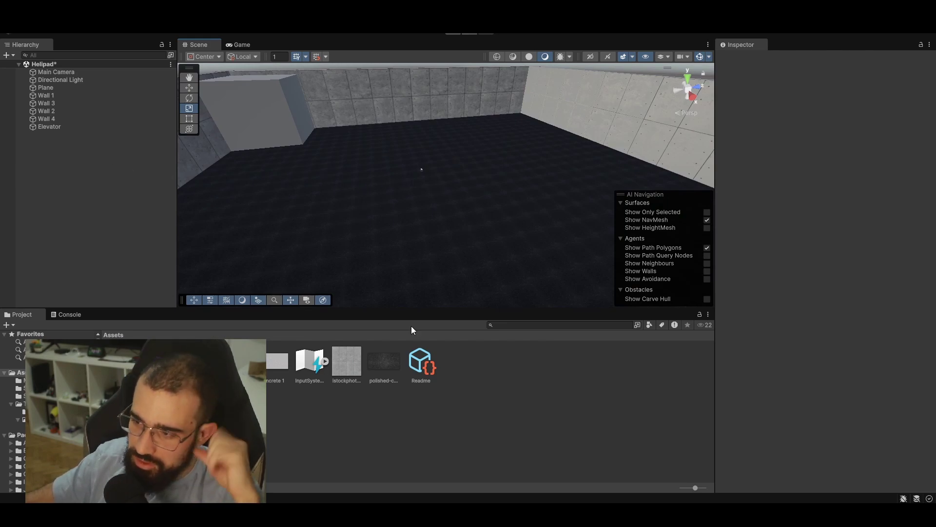
Switch to the web browser and search Google for TurboSquid in a new tab
left_click(490, 512)
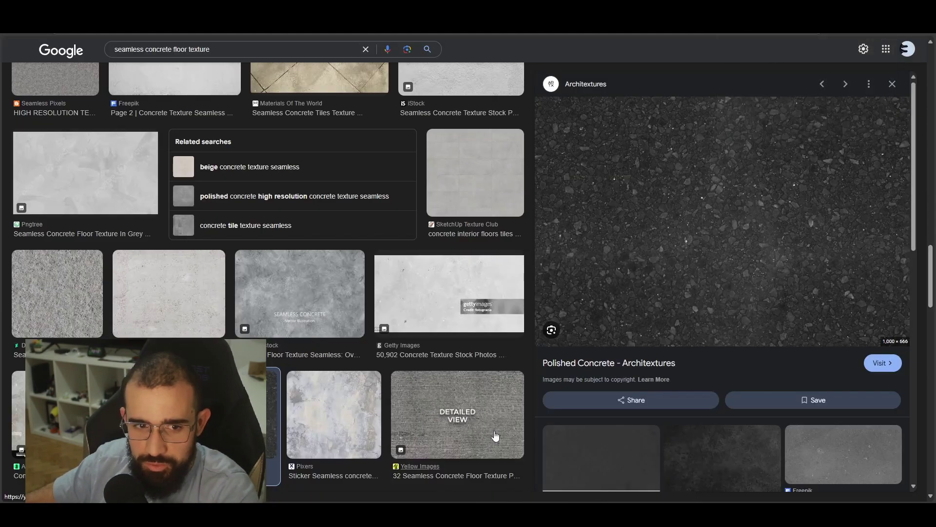
key("ctrl+t")
type("google.co")
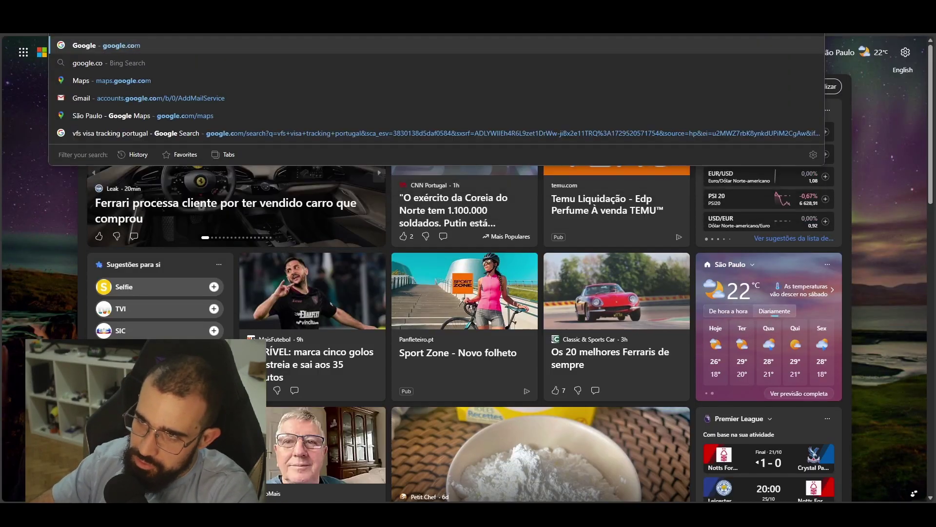
key("Return")
type("tuerbo")
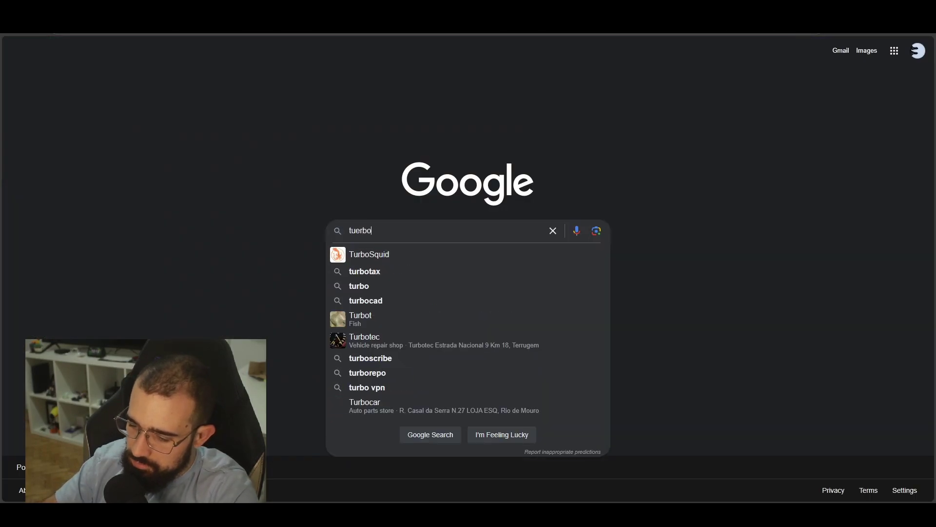
type("squid")
key("Return")
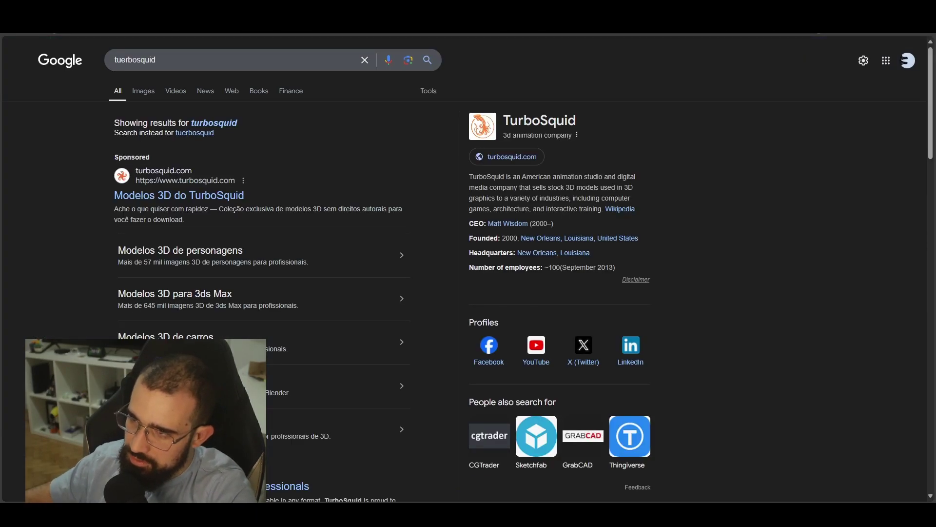
Open the TurboSquid site and search its 3D models for "tree"
left_click(188, 196)
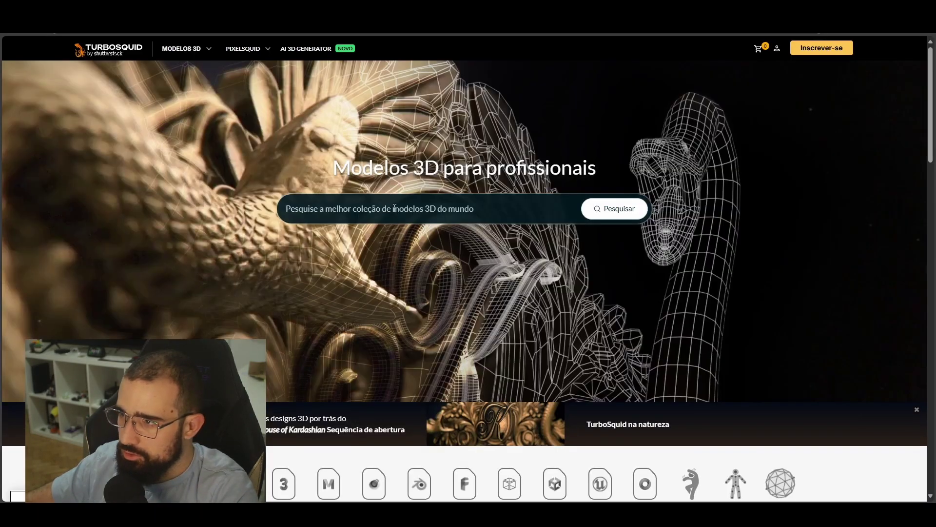
type("tree")
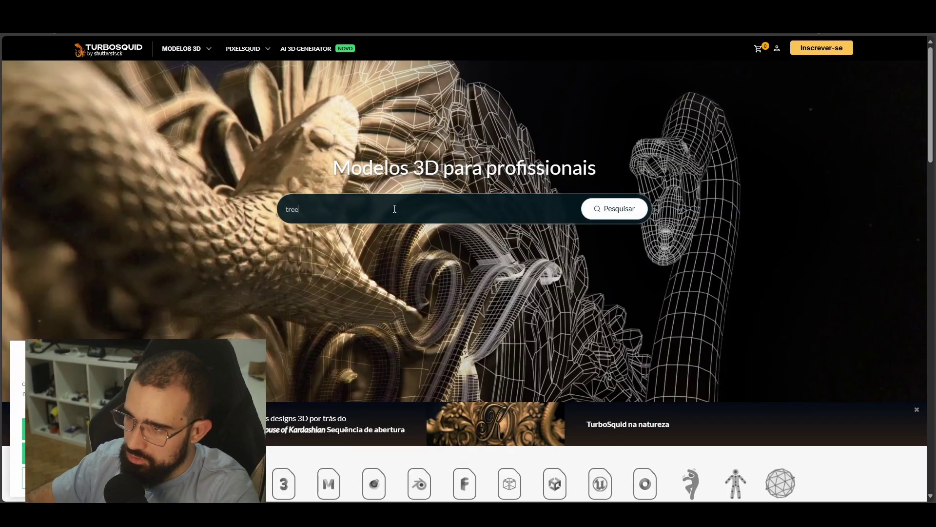
key("Return")
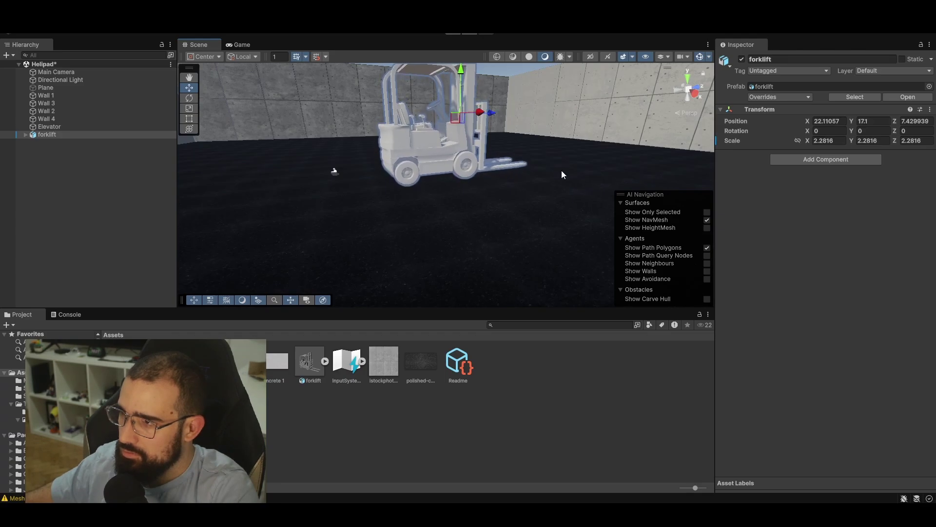
Move the forklift across the floor towards the far corner of the walled area, to about X 62.1, Z 29.8
left_click(562, 175)
key("z")
right_click_drag(562, 175, 631, 245)
key("s")
key("a")
key("e")
left_click(374, 159)
left_click_drag(402, 178, 658, 190)
Rotate the forklift to about -146 degrees around Y and shift it deeper into the corner, to about X 64.6, Z 34.4
key("e")
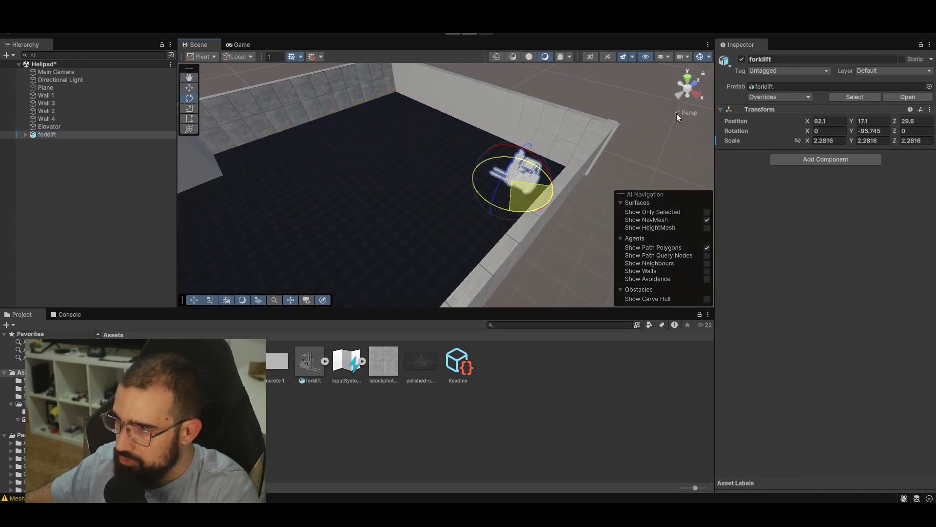
left_click_drag(674, 111, 608, 158)
key("w")
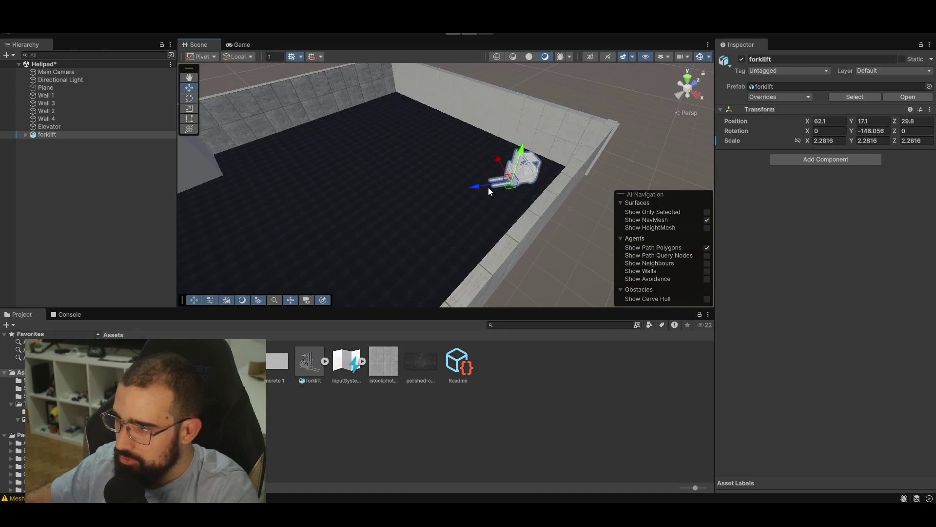
left_click_drag(486, 188, 499, 184)
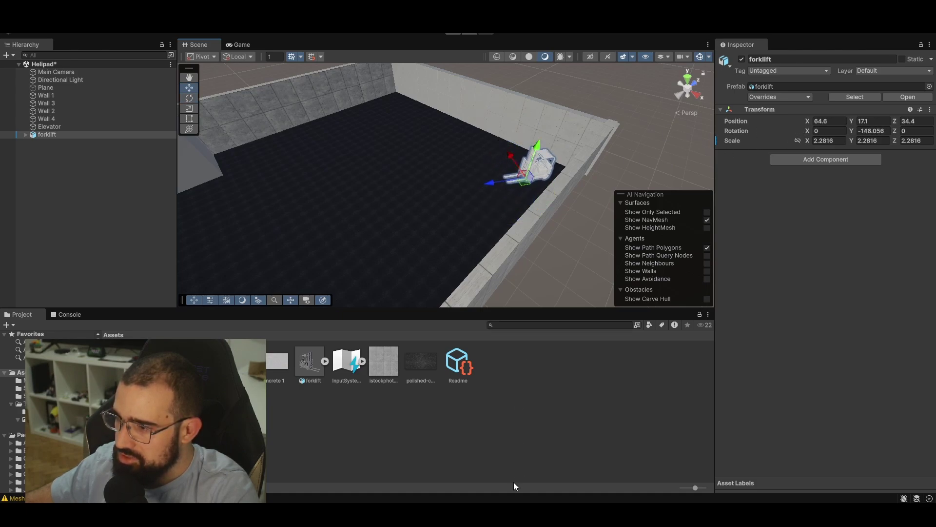
right_click_drag(528, 265, 571, 249)
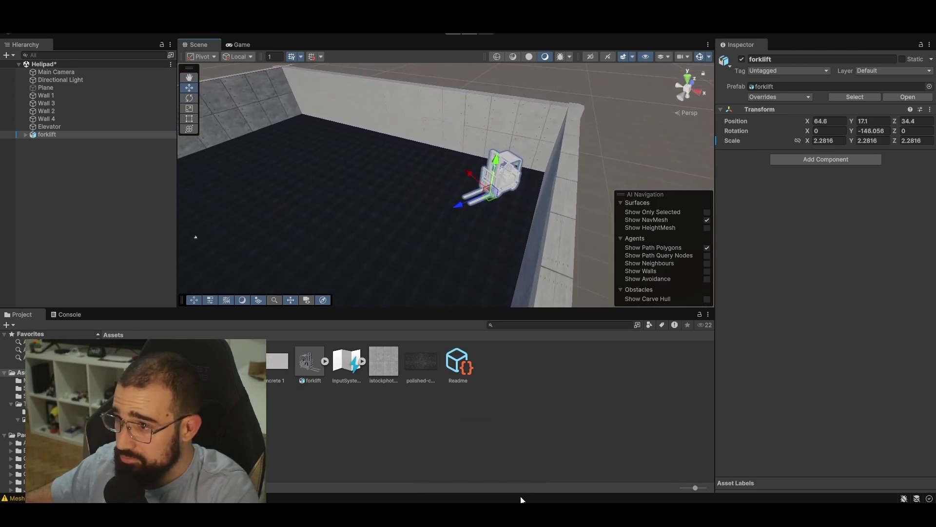
Examine the model and image files inside the downloaded forklift.rar archive
mouse_move(584, 477)
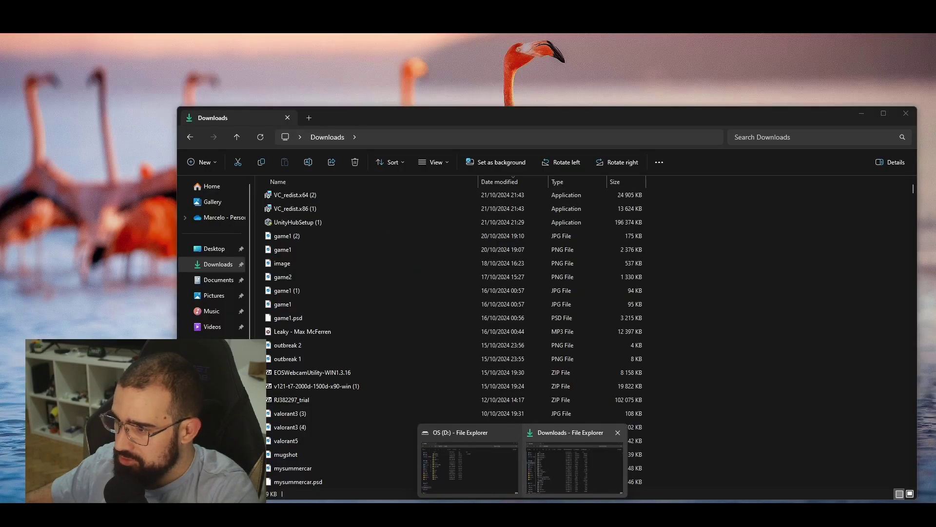
left_click(542, 514)
left_click(165, 297)
left_click(172, 306)
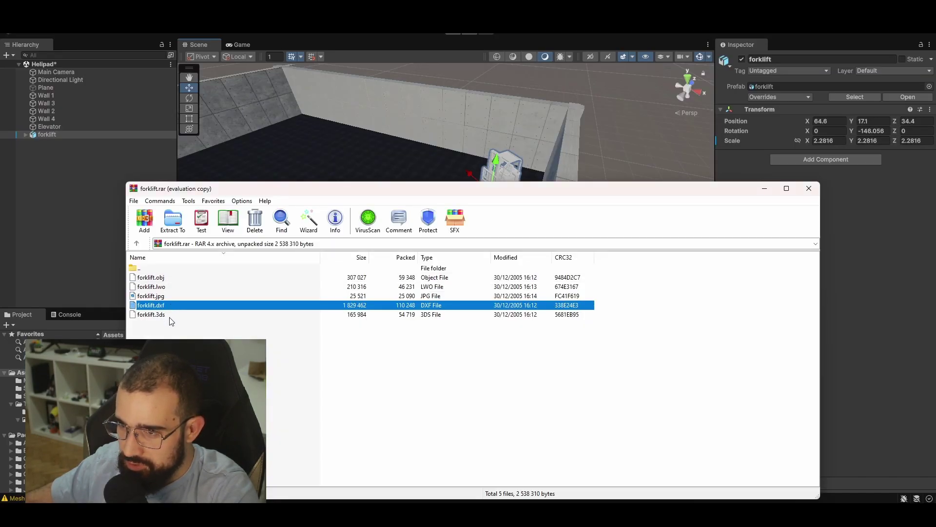
double_click(189, 268)
left_click(764, 188)
Select the forklift's default mesh and inspect the surface settings of its defaultMat material
right_click_drag(648, 187, 599, 186)
key("w")
left_click(514, 181)
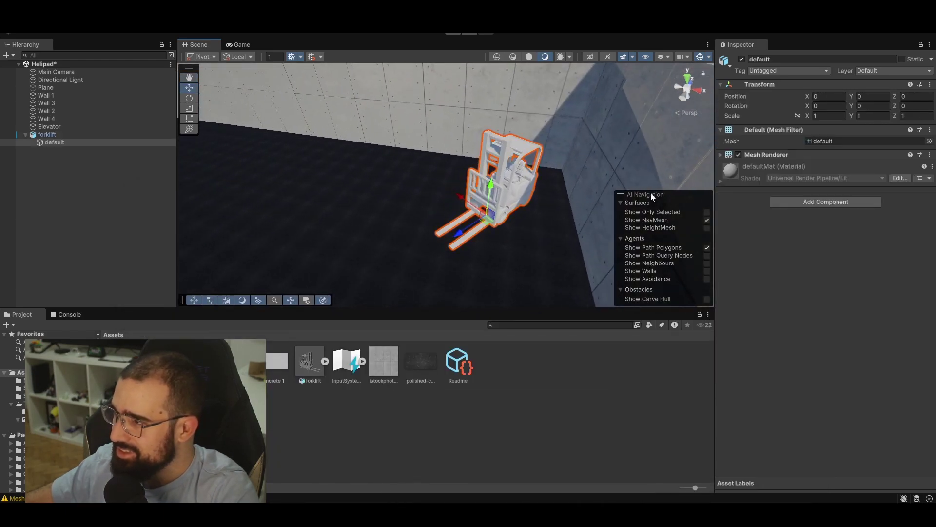
left_click(722, 182)
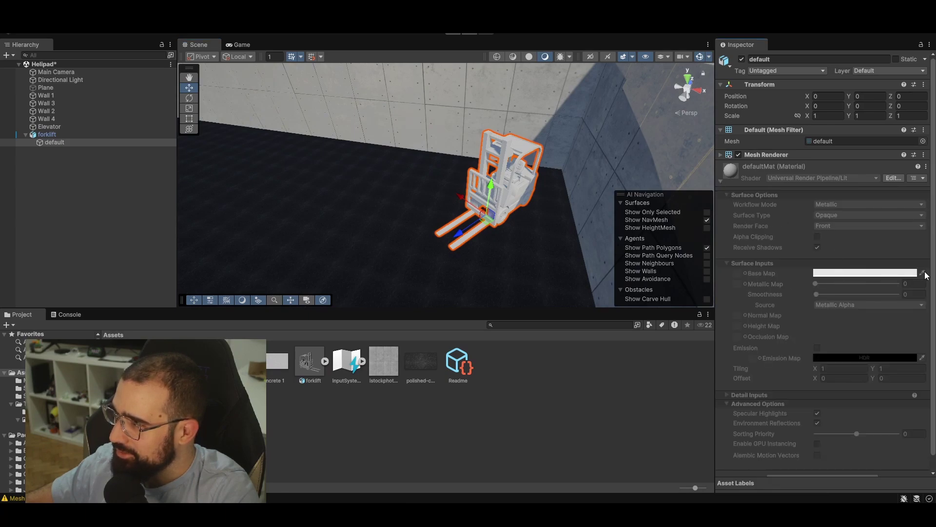
left_click(893, 177)
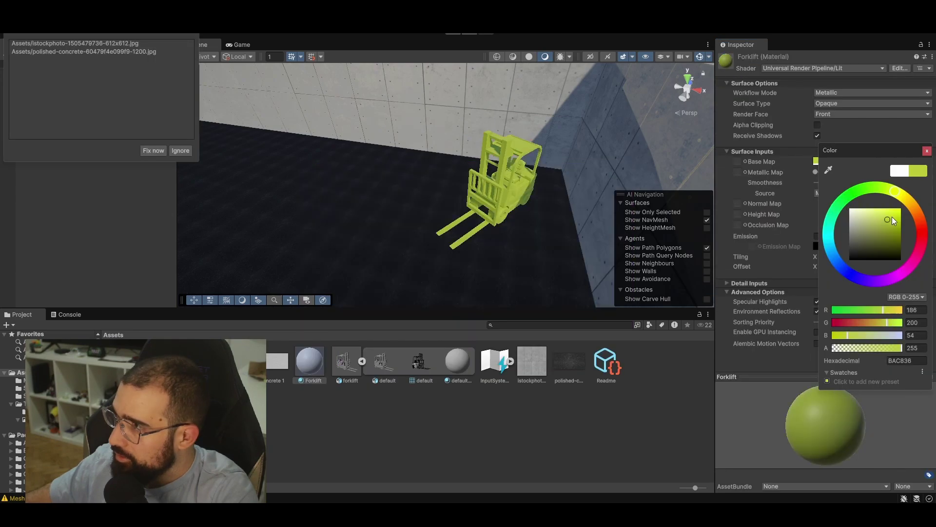
Darken the Forklift material's base colour to a muted olive green
left_click_drag(891, 216, 872, 238)
left_click(897, 190)
left_click(507, 222)
right_click_drag(507, 222, 474, 209)
left_click(556, 231)
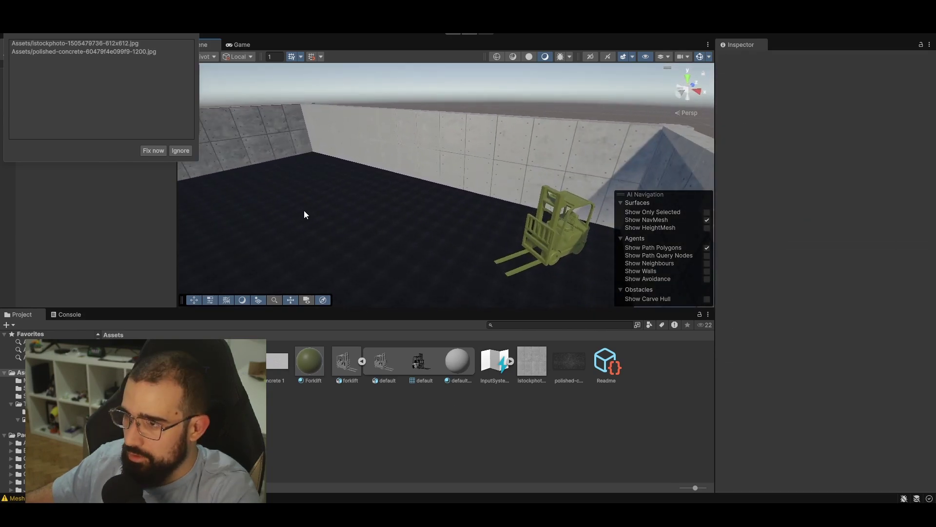
Import Cargo_Container.fbx into the project's Assets and add it to the scene near the back walls, scaled uniformly to about 4.47
key("alt+Tab")
left_click_drag(300, 210, 461, 402)
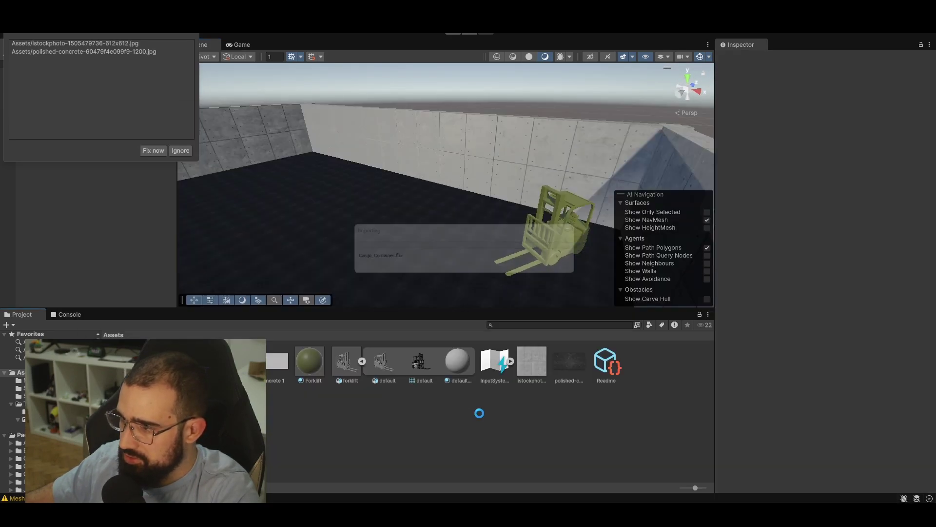
left_click_drag(335, 200, 333, 199)
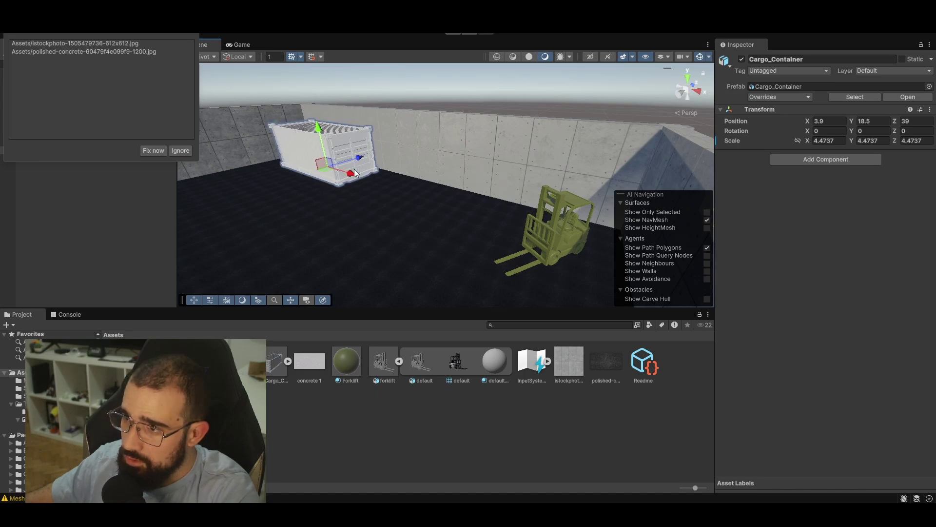
Move the cargo container to X 3.9, Y 18.5, Z 32 and ignore the proposed fix for the concrete textures
left_click_drag(332, 127, 347, 193, "alt")
key("e")
key("w")
left_click(180, 150)
Duplicate the cargo container and stack the copy on top of the original at Y 31.3
right_click(58, 150)
left_click(111, 172)
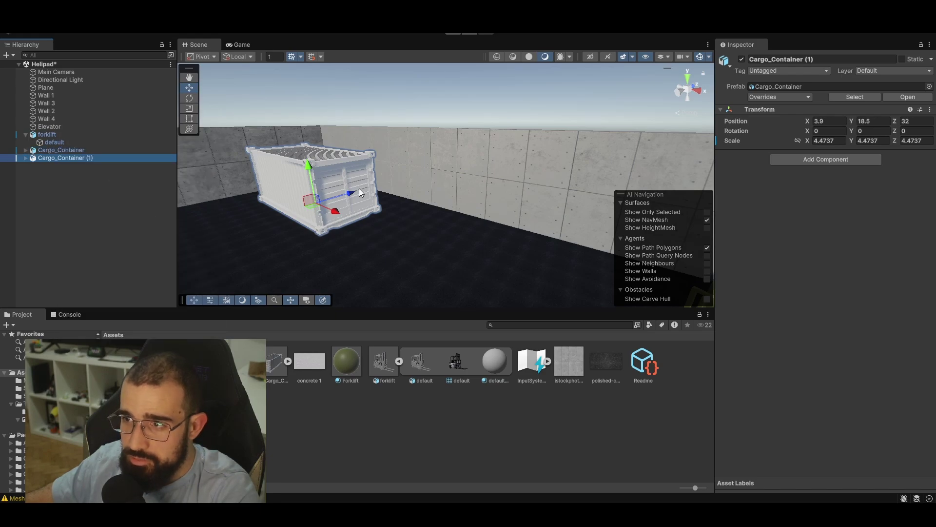
left_click_drag(310, 175, 321, 112)
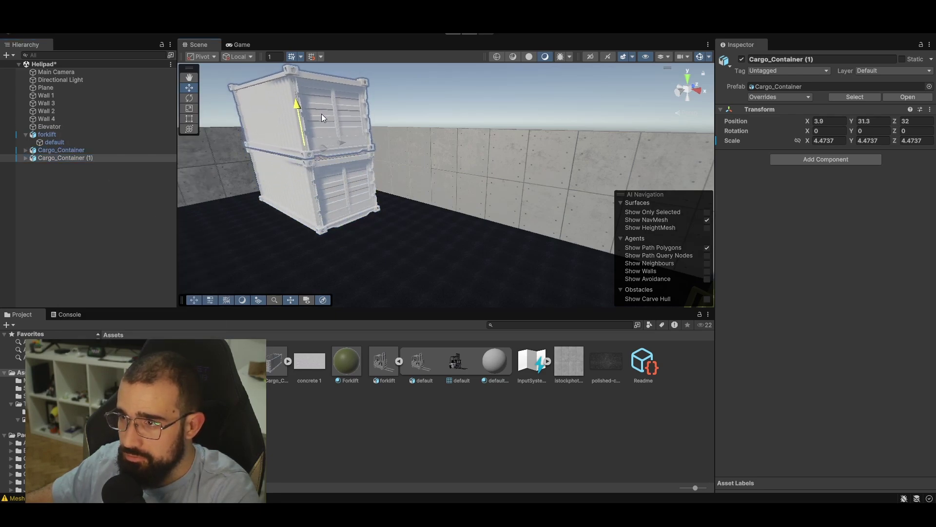
Create a new material in the Assets folder
left_click(290, 361)
left_click(289, 361)
left_click(332, 410)
right_click(282, 408)
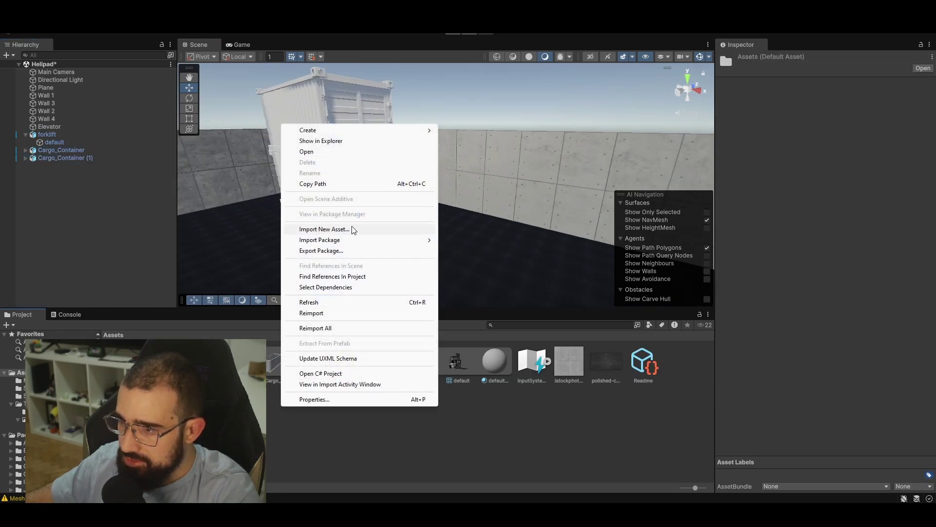
mouse_move(359, 132)
left_click(478, 141)
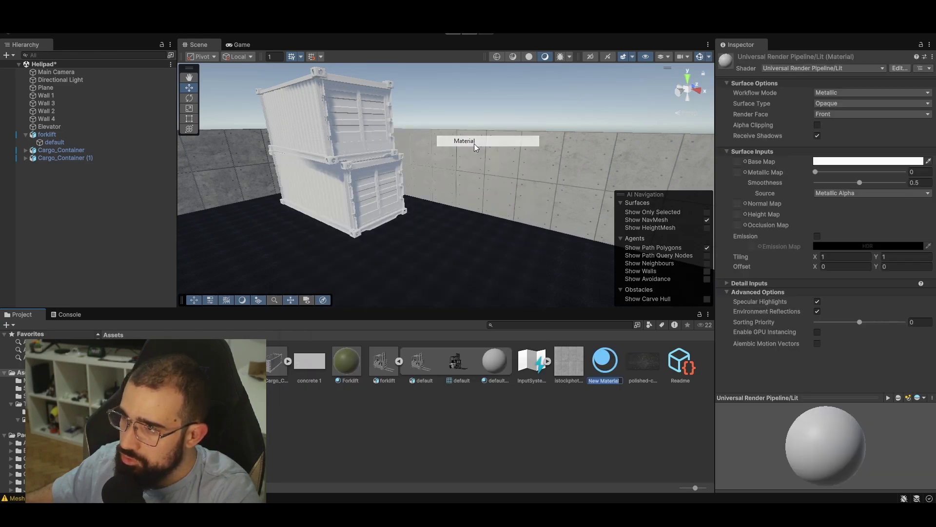
Rename the new material as Container 1
left_click(827, 165)
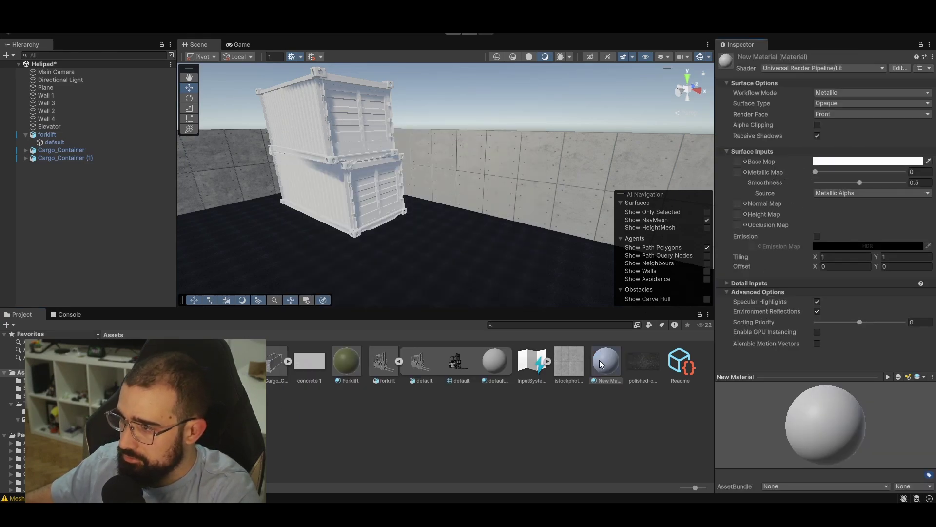
left_click(578, 390)
left_click(599, 373)
key("F2")
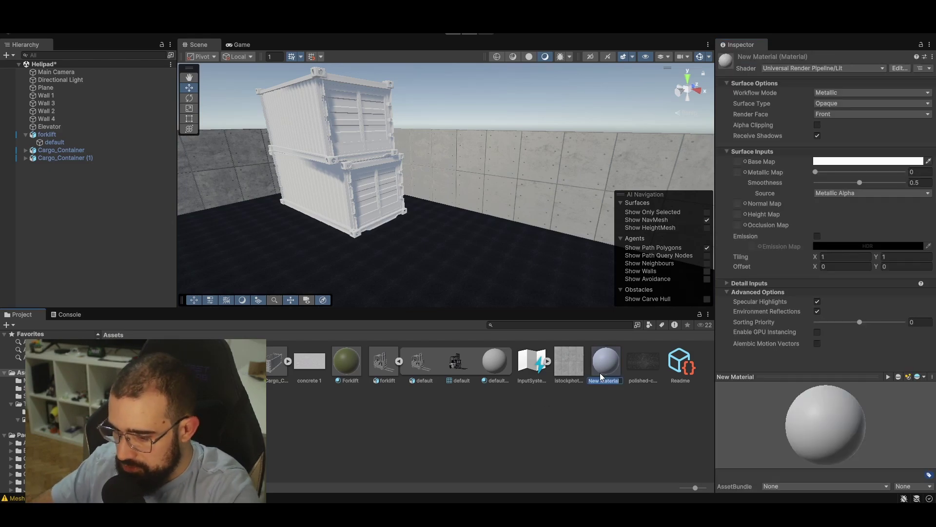
key("Return")
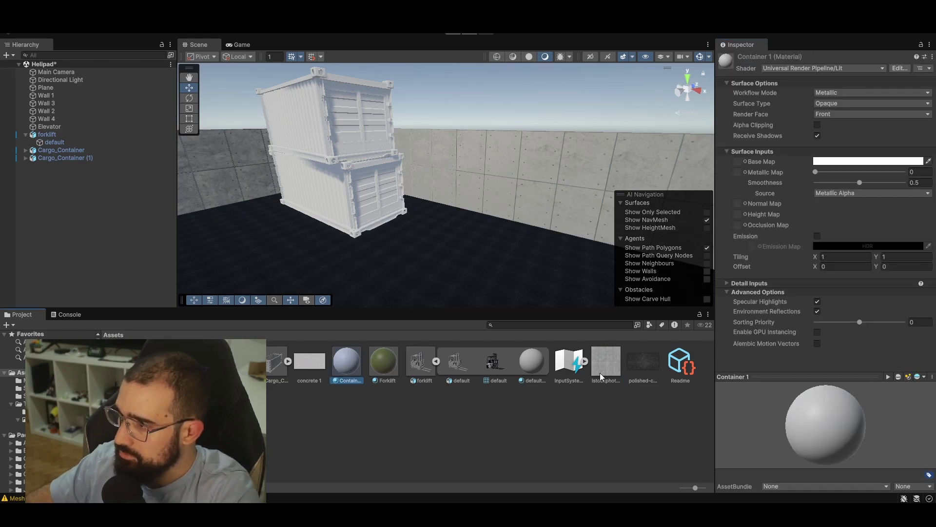
Create another material in the Assets folder and name it Container 2
right_click(513, 439)
key("Escape")
right_click(344, 361)
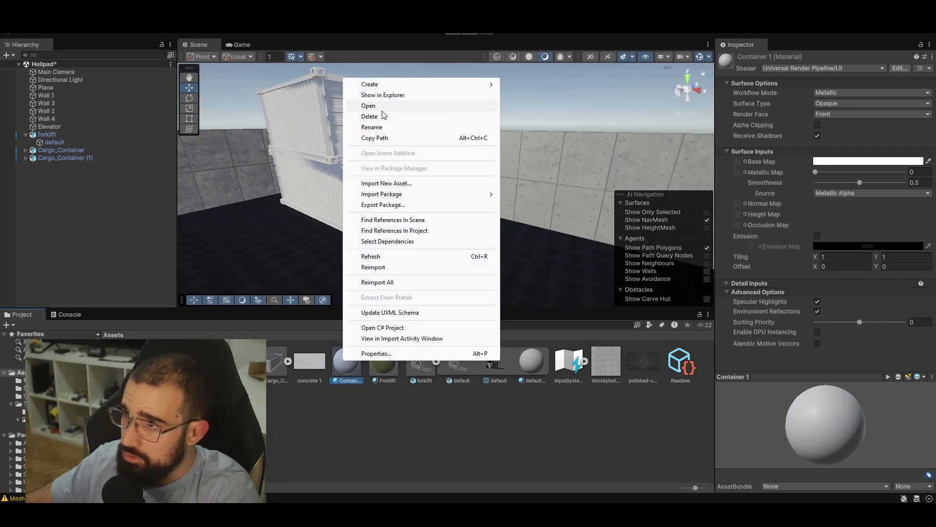
mouse_move(396, 84)
left_click(541, 95)
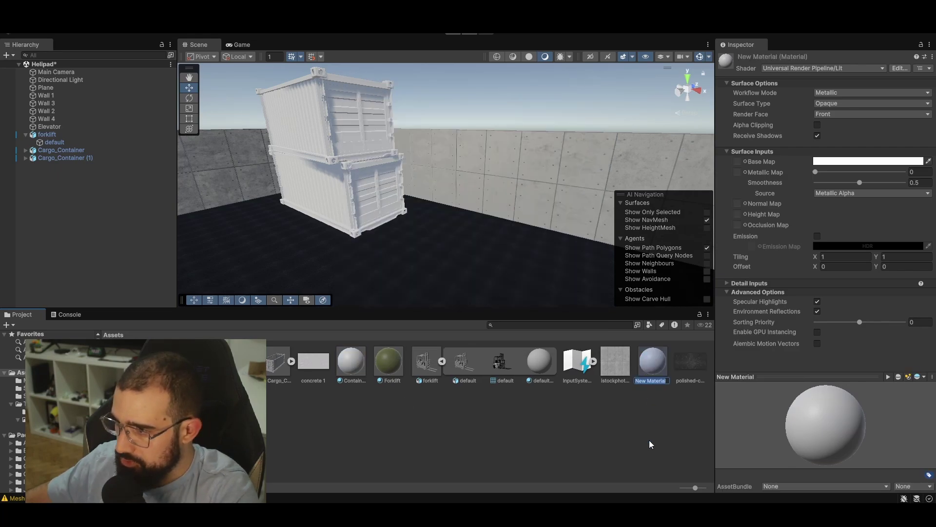
type("con")
key("BackSpace")
key("BackSpace")
key("BackSpace")
type("Container 2")
key("Return")
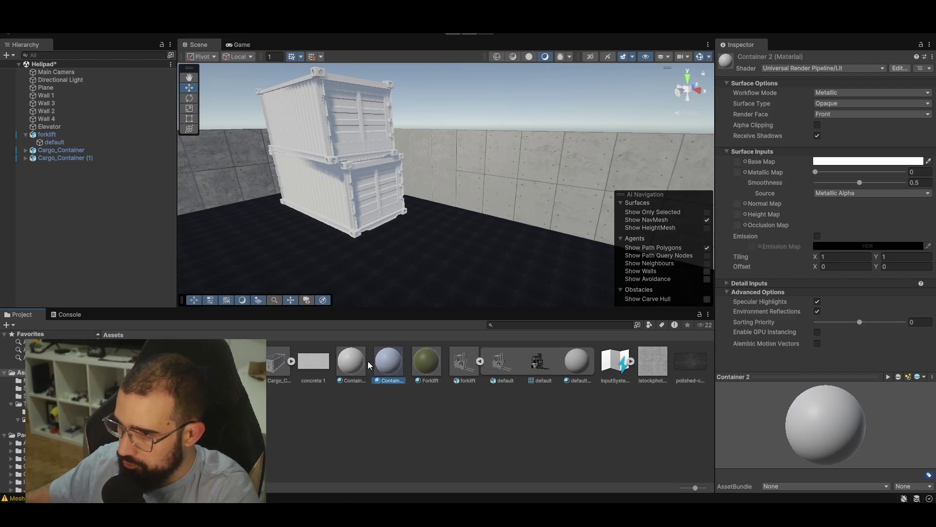
Assign the Container 1 material to the upper cargo container and Container 2 to the lower one
left_click(346, 369)
left_click_drag(391, 355, 352, 191)
left_click(325, 148)
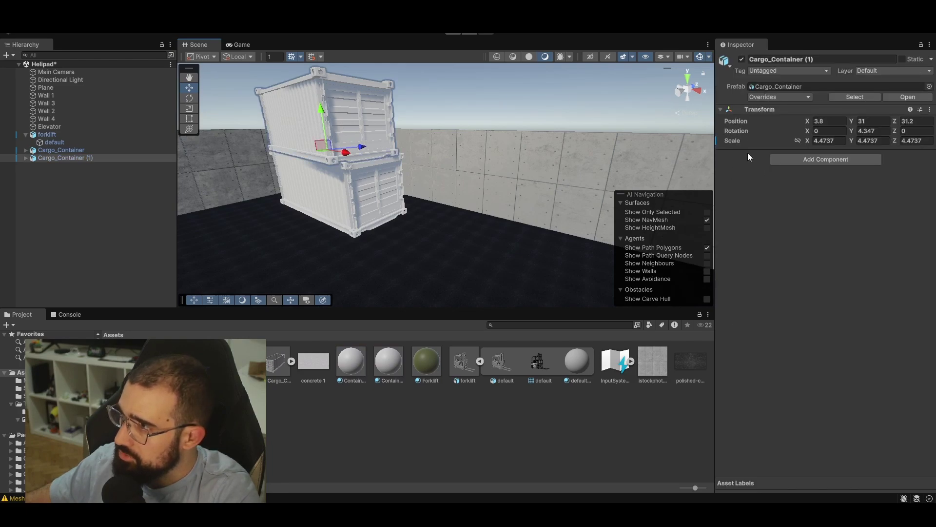
Set the base map colour of the Container 1 material to dark red
left_click(349, 362)
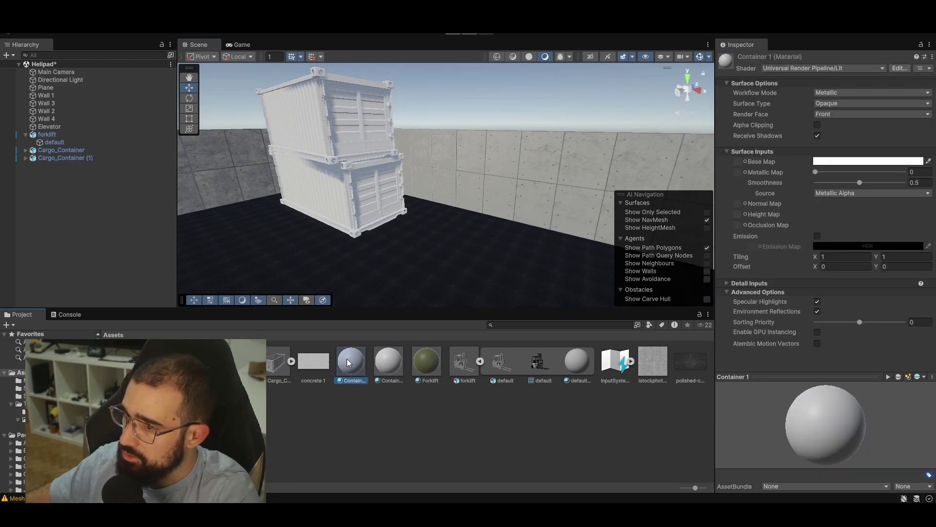
left_click(839, 164)
left_click_drag(850, 233, 903, 230)
Set the base map colour of the Container 2 material to dark blue
left_click(356, 184)
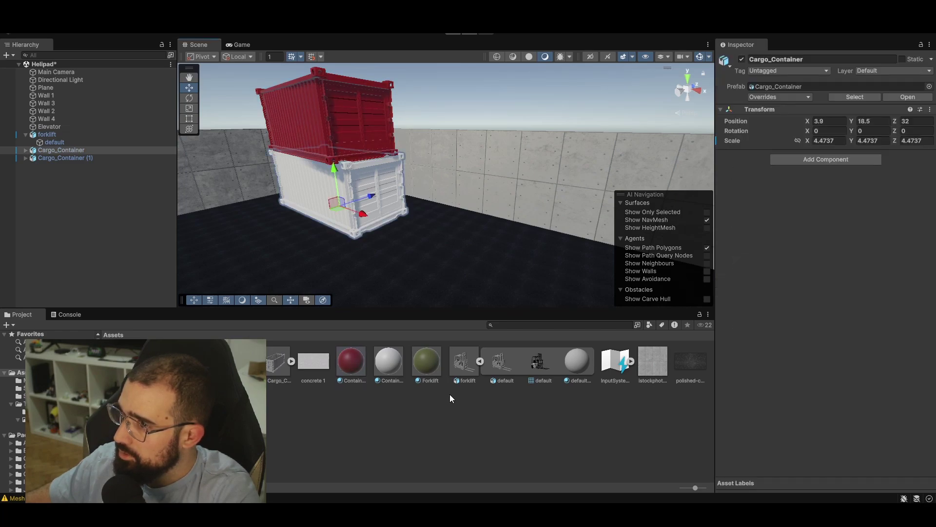
left_click(389, 363)
left_click(918, 162)
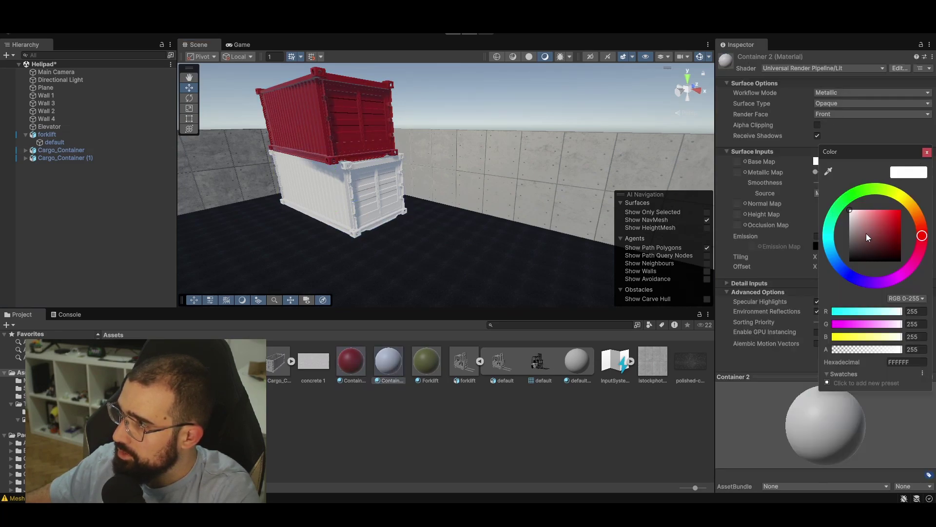
left_click(850, 270)
left_click_drag(863, 212, 933, 238)
Add the Tree_1 model to the scene on the ground outside the helipad walls, on the elevator side
left_click(447, 221)
right_click_drag(447, 221, 599, 248)
left_click(632, 155)
right_click_drag(631, 155, 536, 197)
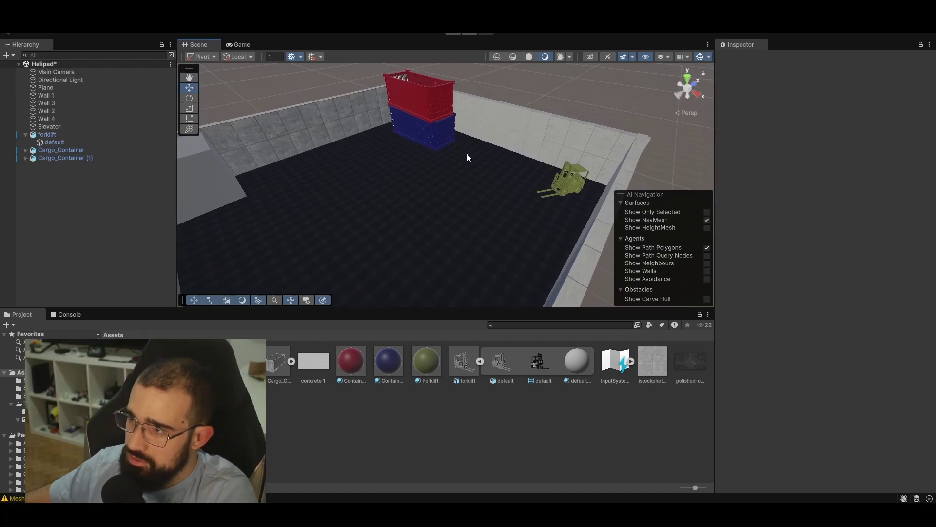
left_click_drag(414, 204, 409, 397, "alt")
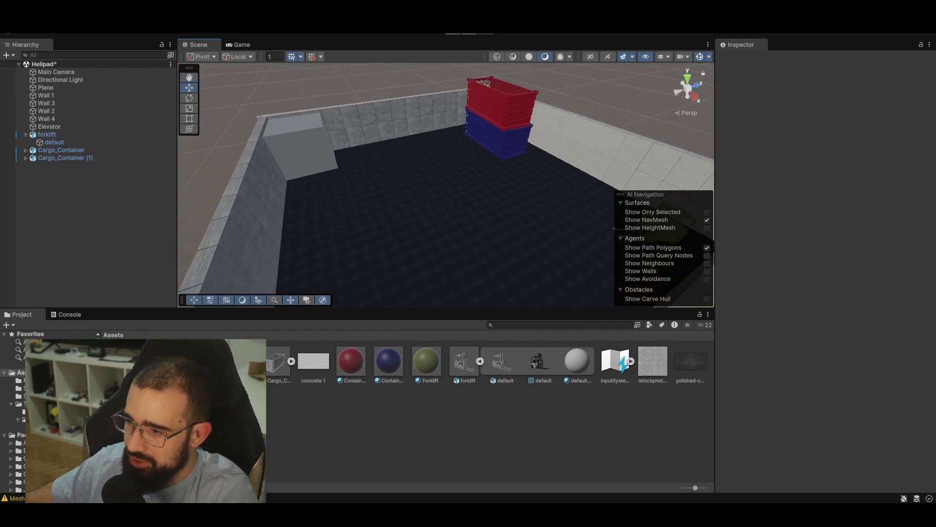
key("alt+Tab")
left_click(343, 48)
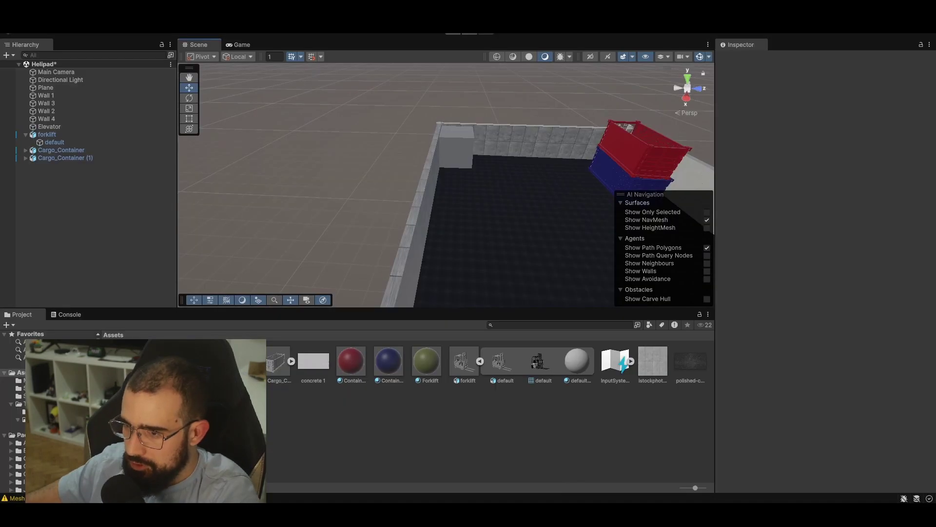
left_click_drag(294, 282, 320, 256)
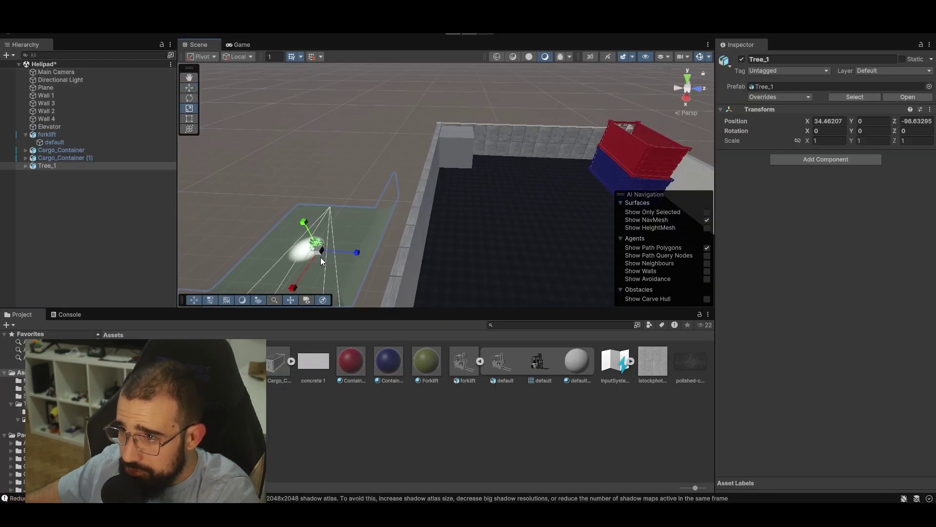
left_click_drag(280, 169, 200, 227, "alt")
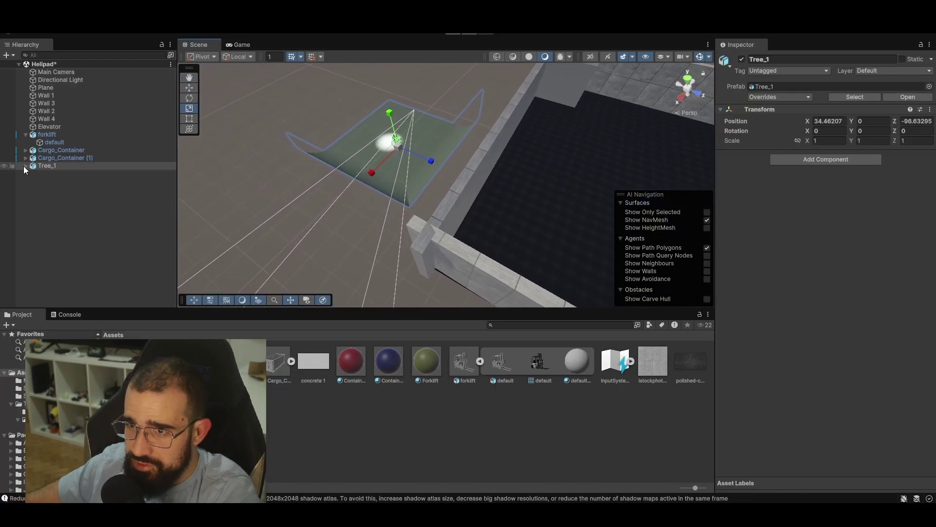
Delete the extra child objects of Tree_1, including Plane and Sun, keeping only the tree
left_click(25, 166)
left_click(49, 174)
key("Delete")
left_click(60, 175)
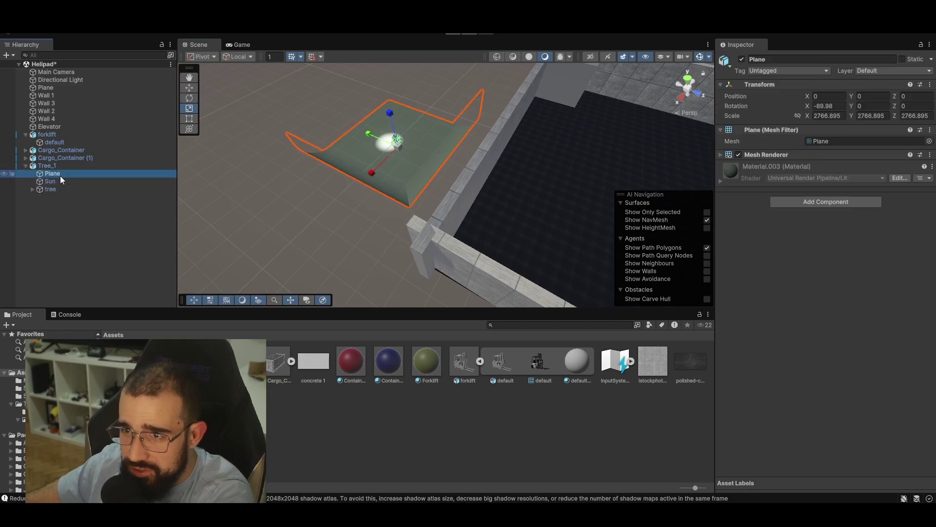
key("Delete")
left_click(56, 174)
key("Delete")
Scale the tree object inside Tree_1 up uniformly to about 1156.3
left_click(51, 174)
left_click(32, 174)
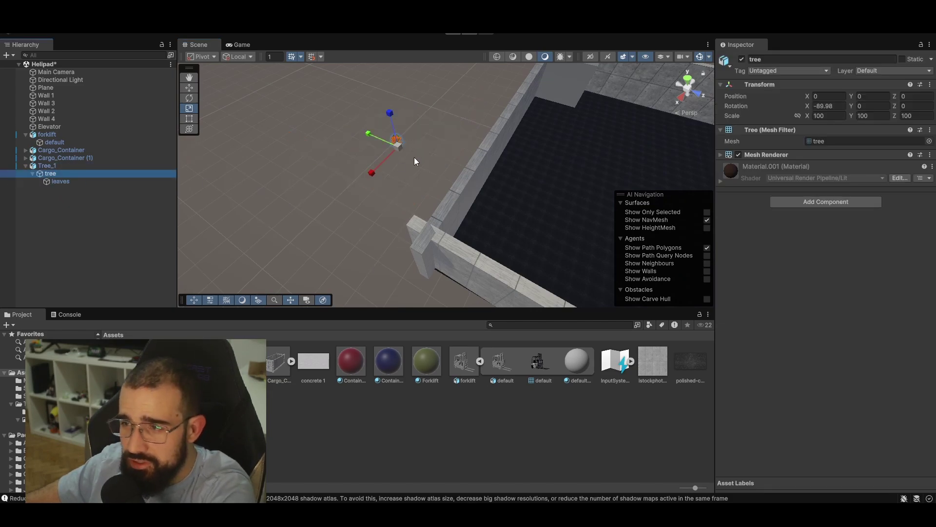
left_click_drag(398, 145, 441, 215)
key("w")
right_click_drag(441, 215, 484, 194)
left_click_drag(484, 194, 436, 283, "alt")
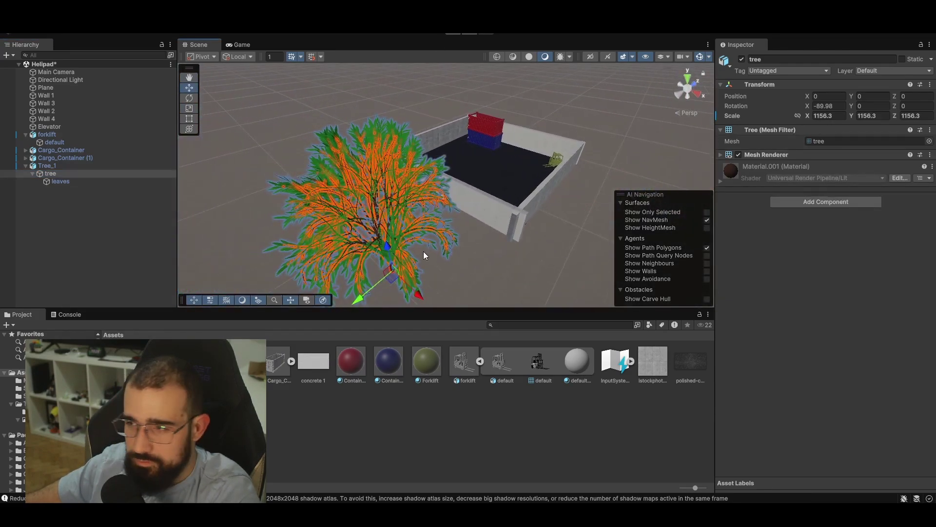
Position the tree against the outer helipad wall, with tree at Z 25.4 and Tree_1 at Z -101.9, scaled to 0.84974
left_click_drag(387, 251, 408, 262)
left_click_drag(408, 261, 543, 256, "alt")
right_click_drag(543, 256, 539, 249)
key("w")
left_click(548, 255)
scroll(542, 248, "up", 6)
left_click_drag(543, 246, 209, 162, "alt")
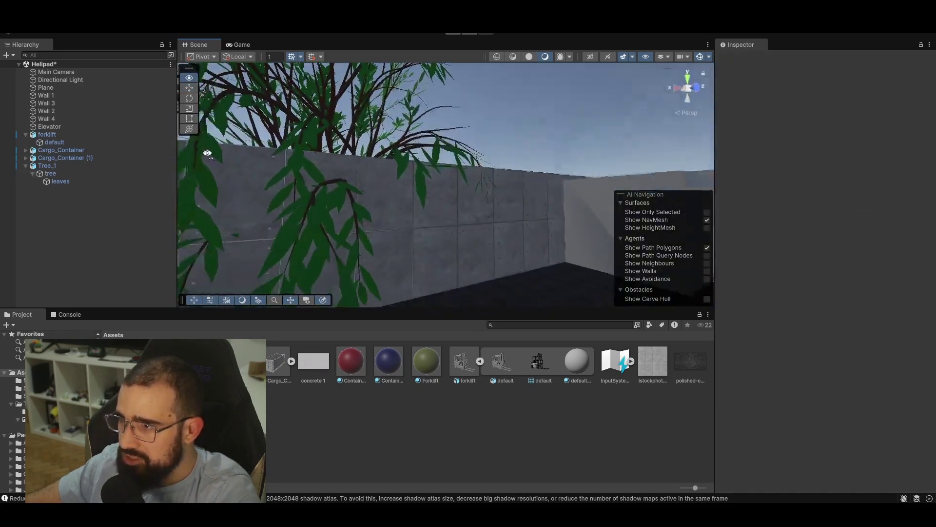
key("a")
right_click_drag(209, 162, 436, 204)
left_click(425, 214)
left_click_drag(331, 258, 352, 258)
key("w")
left_click(358, 260)
left_click(398, 207)
key("w")
right_click_drag(512, 239, 262, 225)
key("s")
left_click(383, 136)
Duplicate Tree_1 three times and place the copies along the outside of the helipad wall
left_click(65, 173)
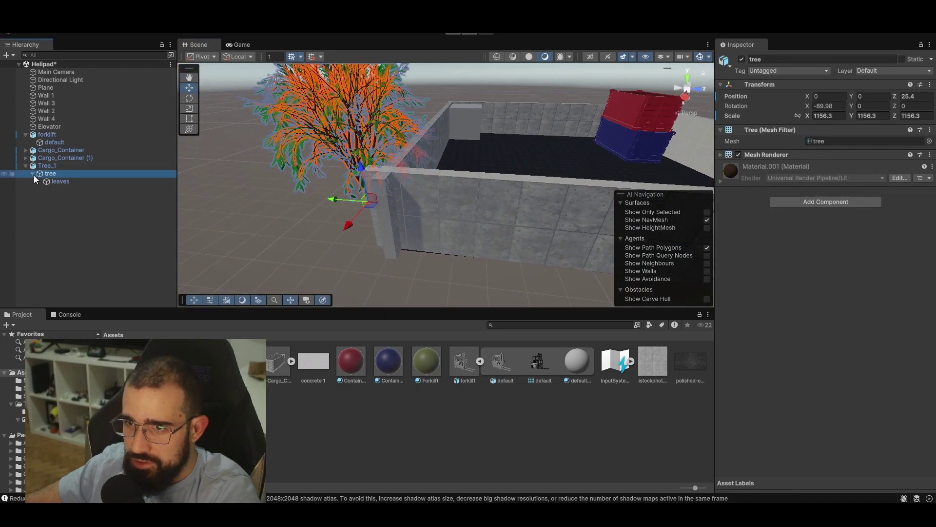
left_click(27, 166)
right_click(45, 165)
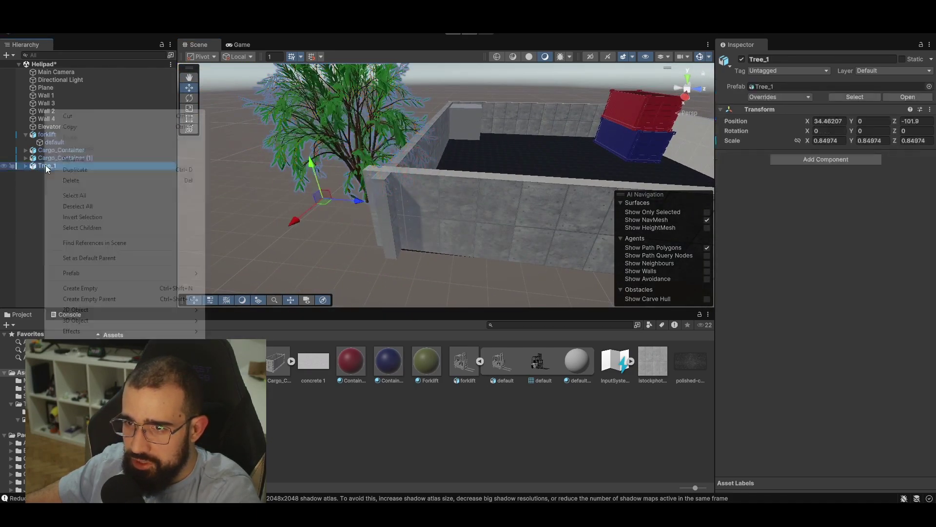
left_click(93, 170)
right_click_drag(306, 223, 234, 263)
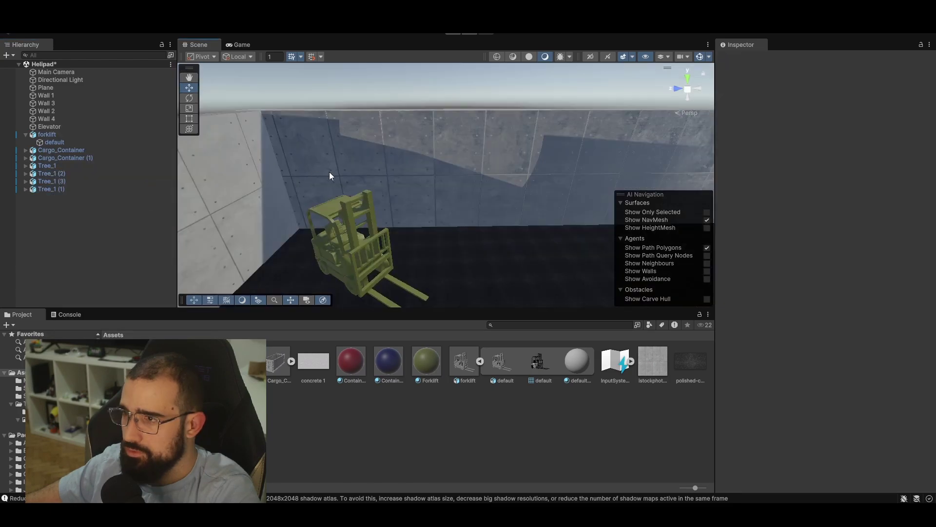
right_click_drag(329, 171, 491, 196)
left_click(490, 200)
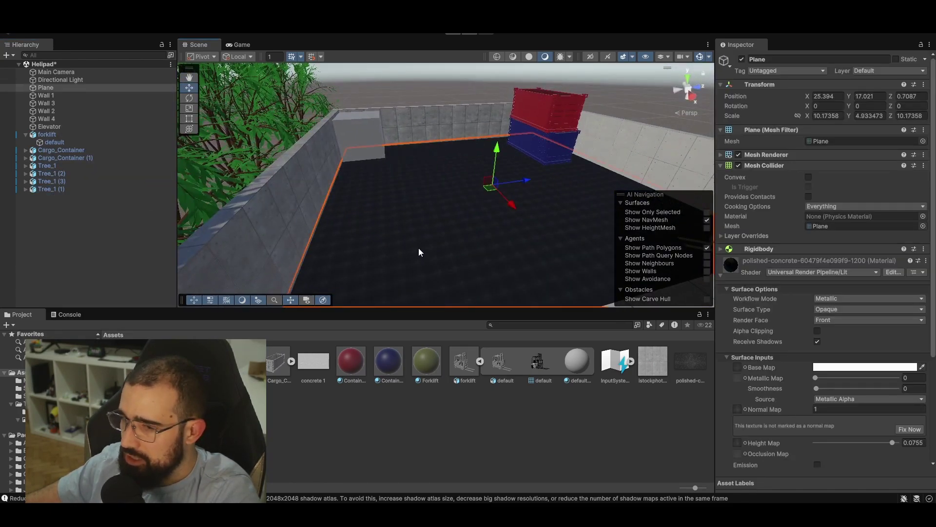
right_click_drag(418, 252, 454, 261)
left_click(597, 145)
right_click_drag(248, 231, 230, 217)
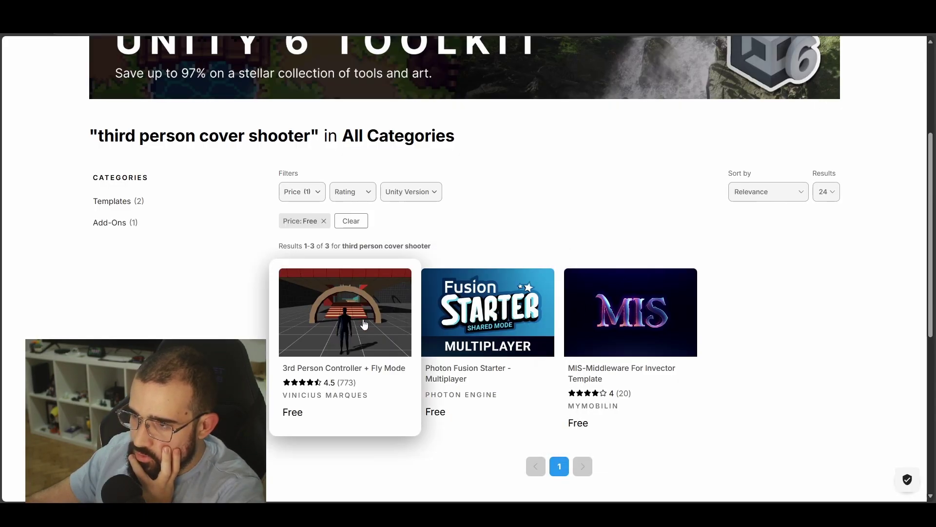
Open the free 3rd Person Controller + Fly Mode asset in the Asset Store and add it to My Assets
left_click(364, 324)
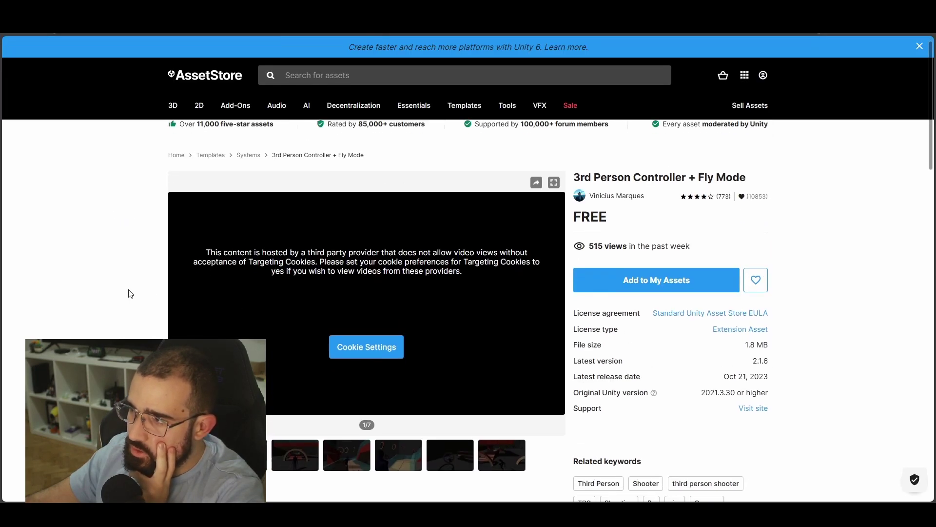
scroll(131, 293, "down", 2)
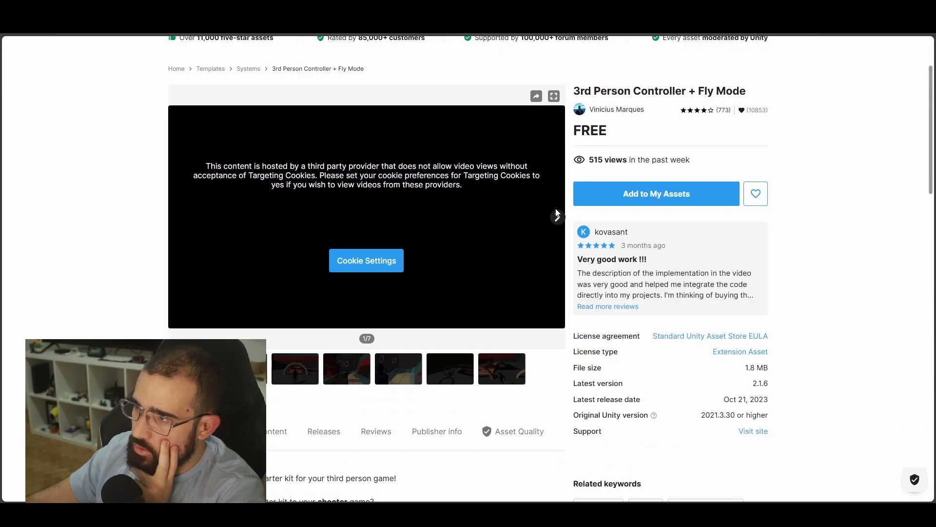
scroll(635, 281, "down", 4)
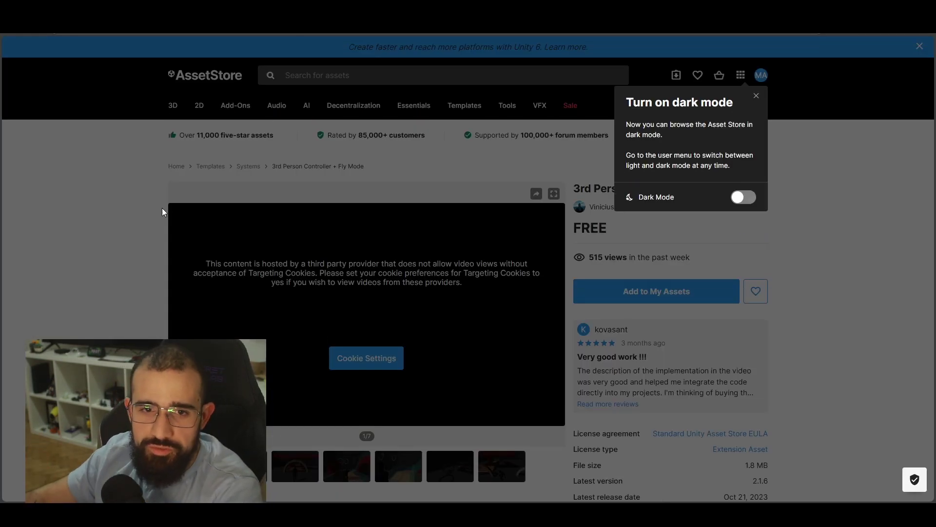
left_click(759, 97)
left_click(659, 291)
left_click(525, 323)
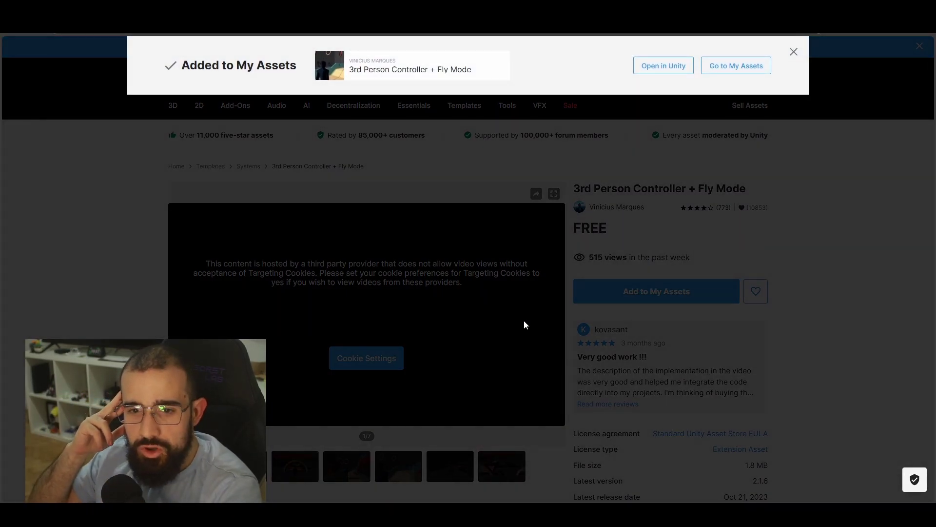
Open the 3rd Person Controller + Fly Mode asset in Unity's Package Manager and move that window nearer the middle
left_click(670, 73)
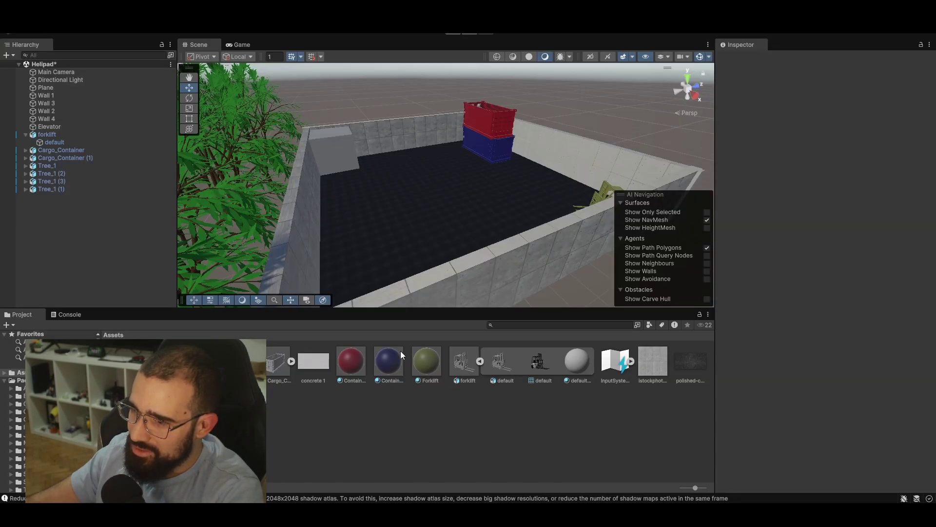
scroll(24, 388, "down", 3)
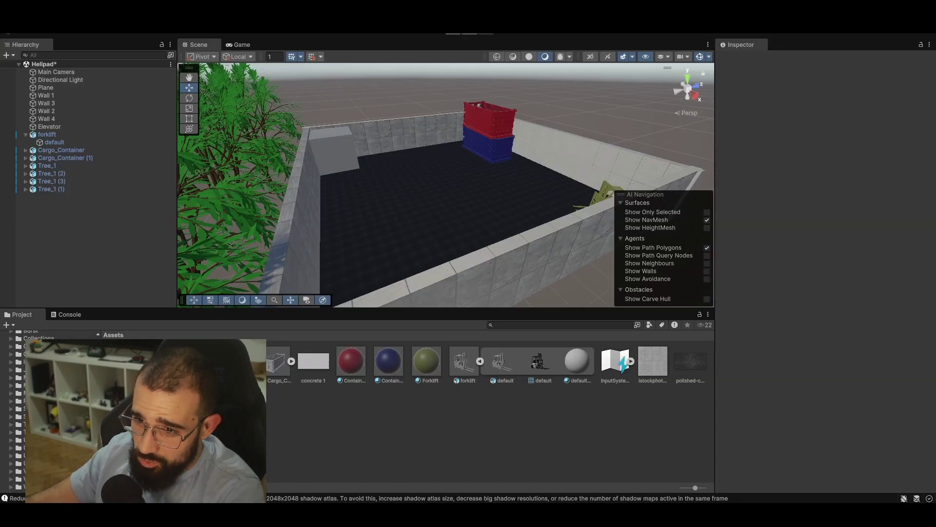
key("alt+Tab")
left_click(788, 109)
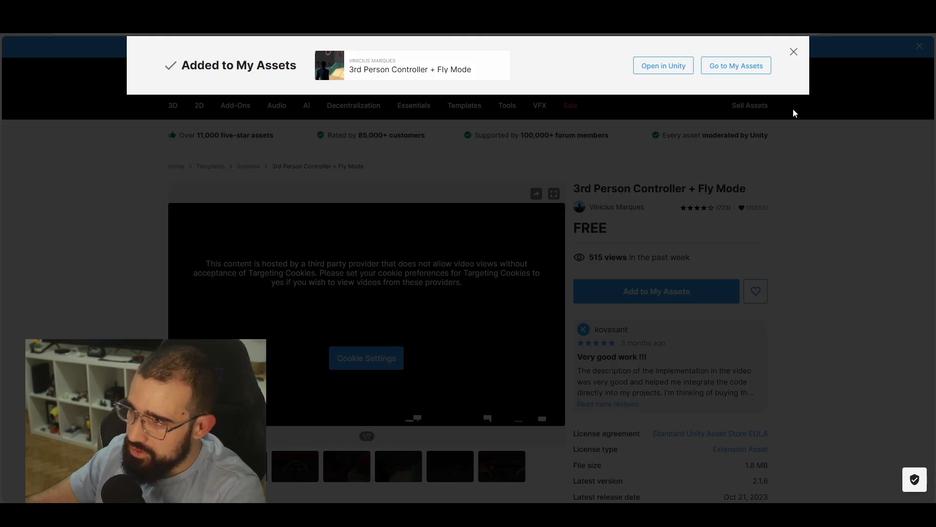
left_click(661, 72)
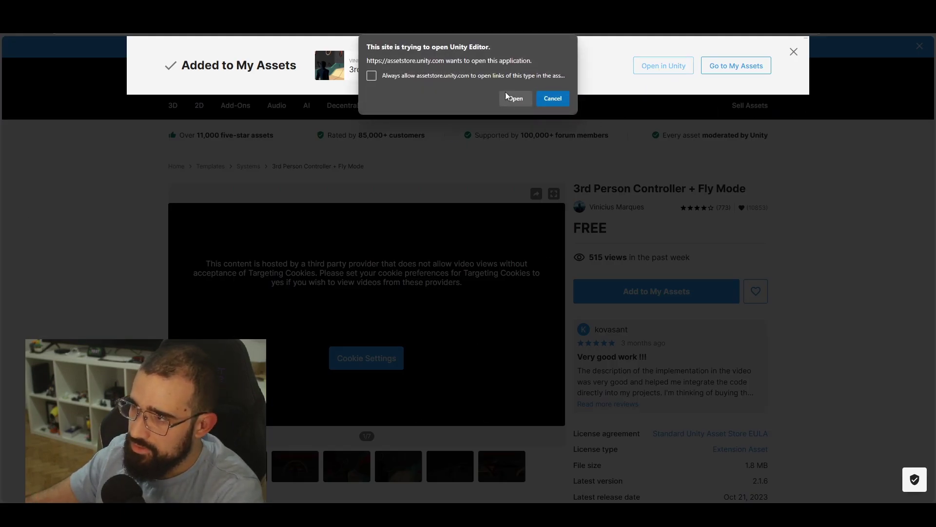
left_click(516, 98)
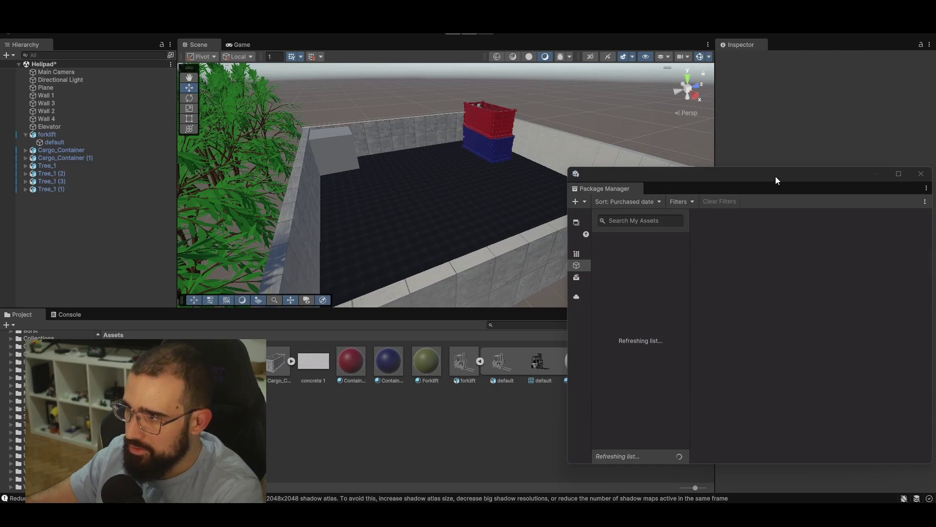
left_click_drag(776, 176, 527, 148)
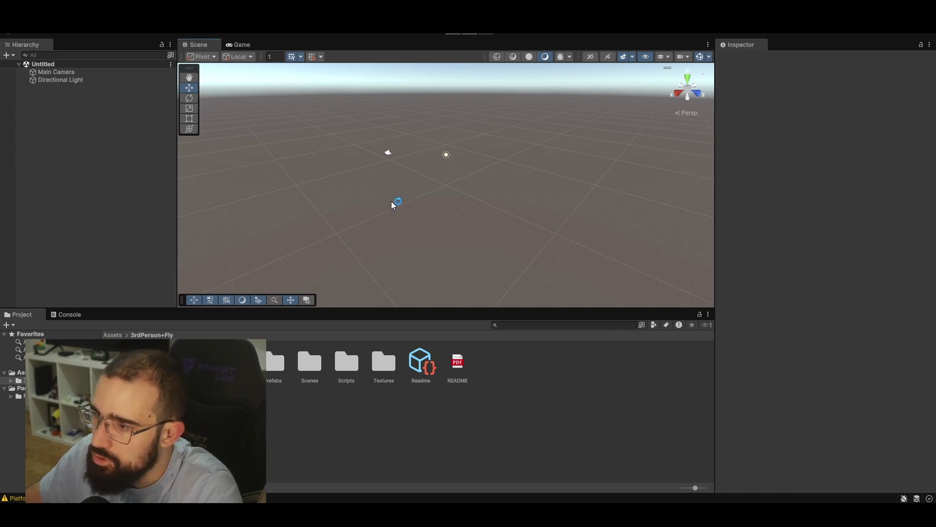
Open the 3rdPerson+Fly demo scene from the asset's Scenes folder and play it, running the character forward
left_click(456, 364)
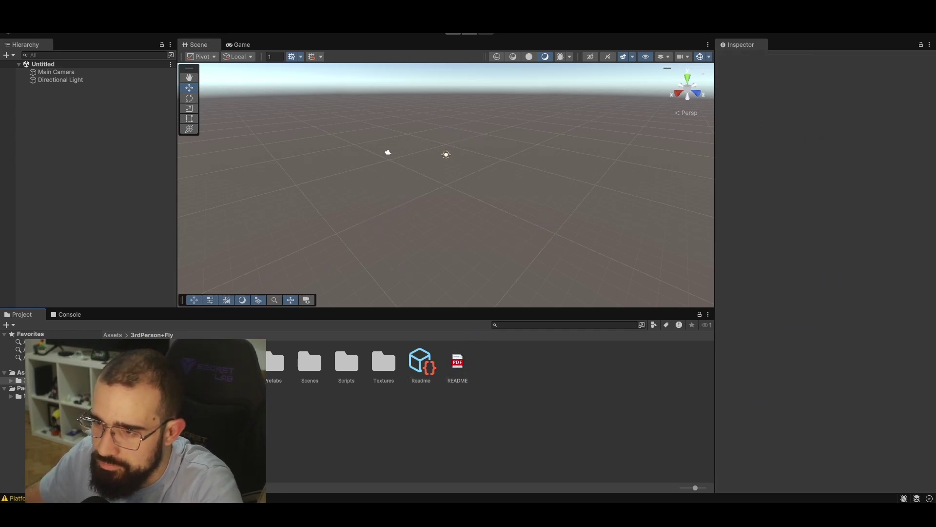
double_click(308, 368)
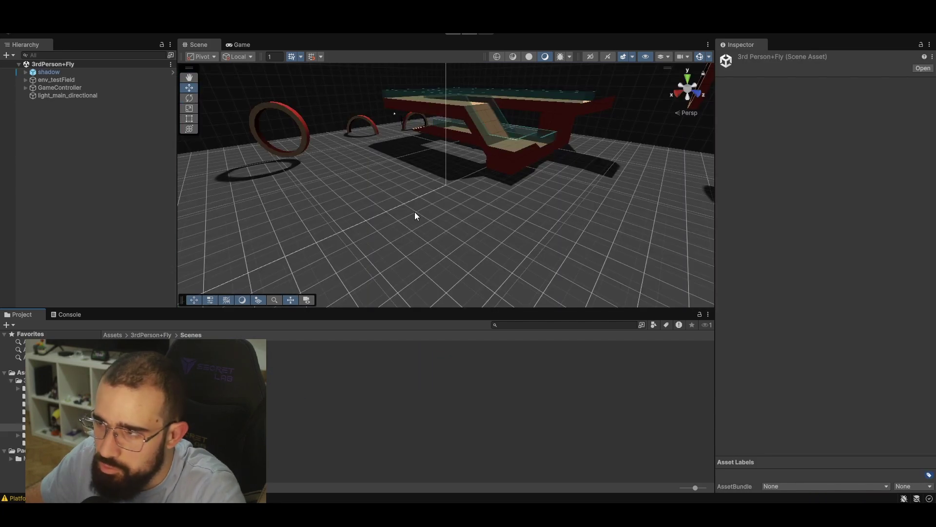
right_click_drag(416, 212, 459, 225)
left_click(453, 33)
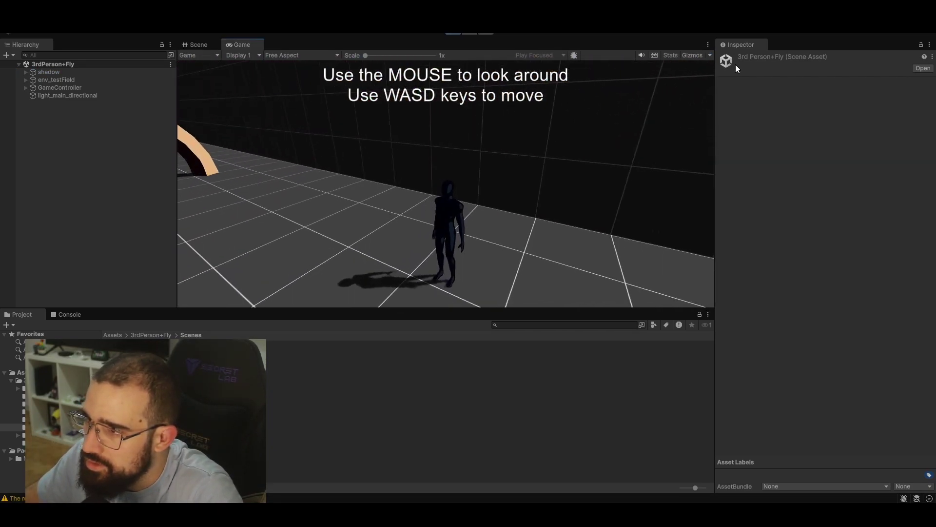
key("w")
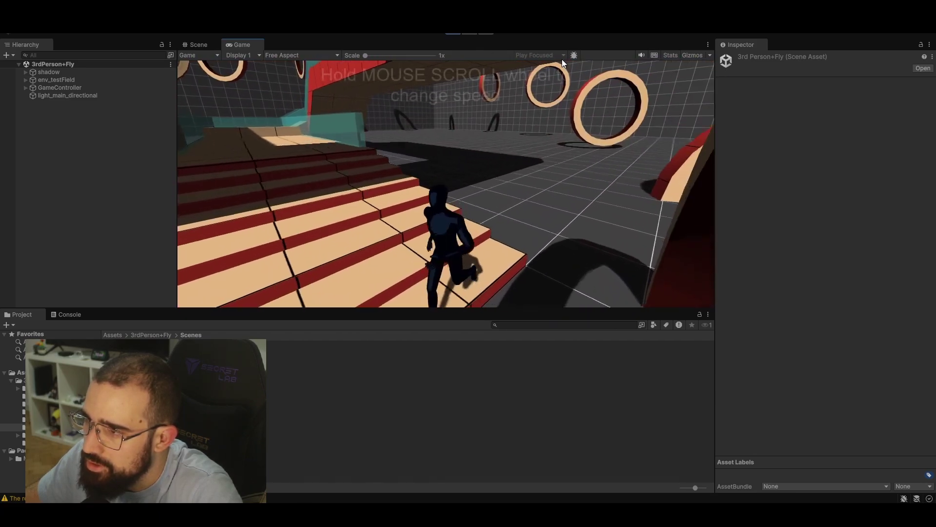
Toggle the character's fly mode and run the character around the arches of the demo course
key("f")
key("f")
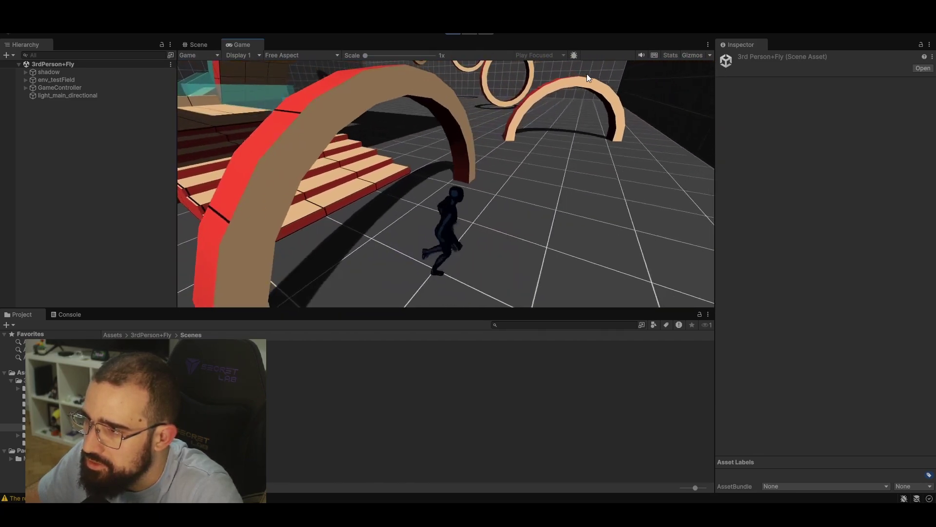
key("a")
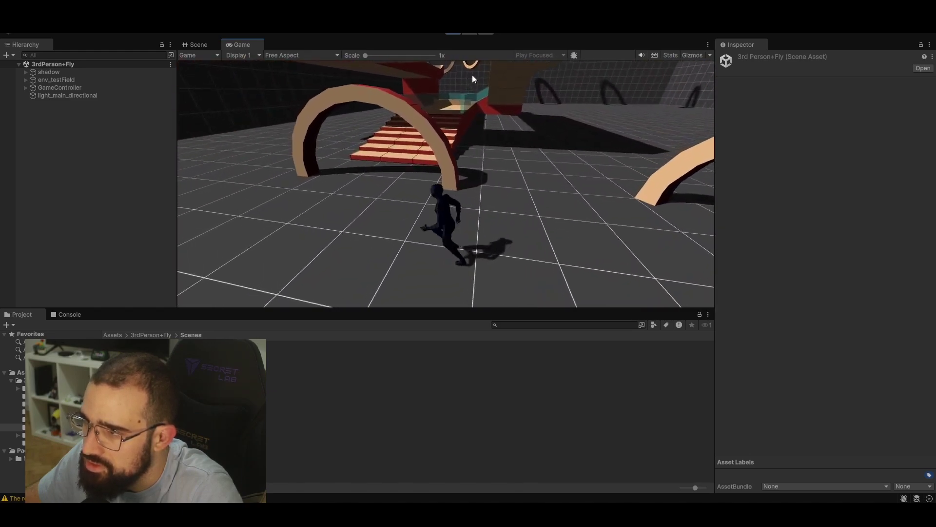
key("w")
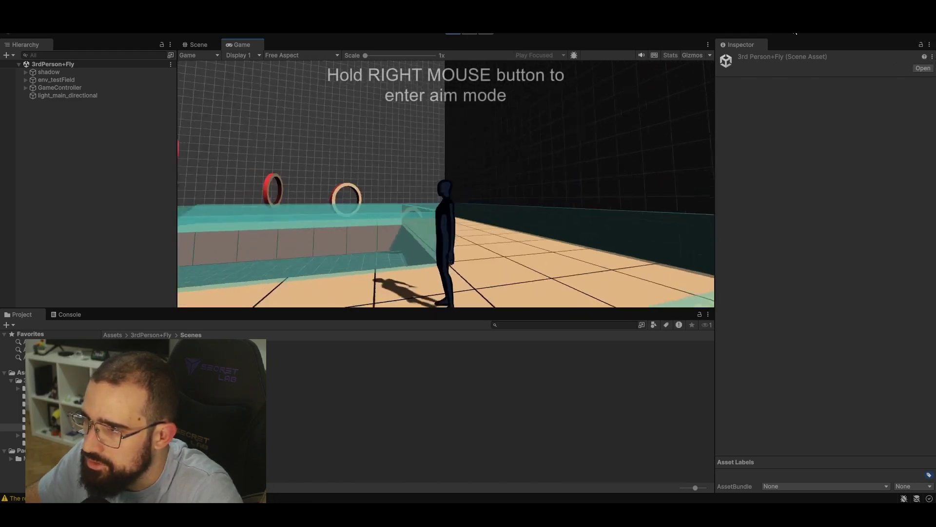
Test the character's aim mode and switch shoulders while aiming
right_click_drag(619, 78, 445, 184)
key("w")
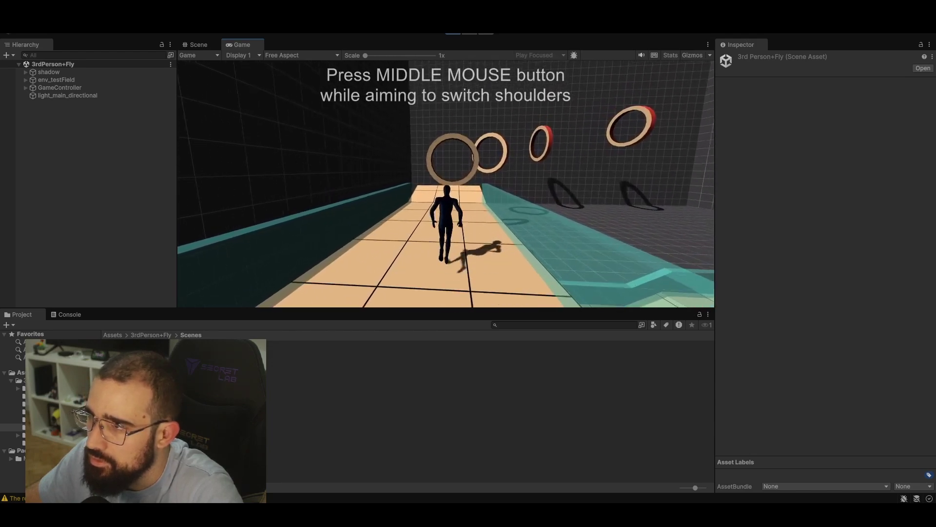
right_click_drag(445, 183, 445, 183)
middle_click(445, 183)
middle_click(445, 183)
Jump from the platform, enter fly mode and fly the character at sprint speed towards the rings
key("w")
key("space")
key("f")
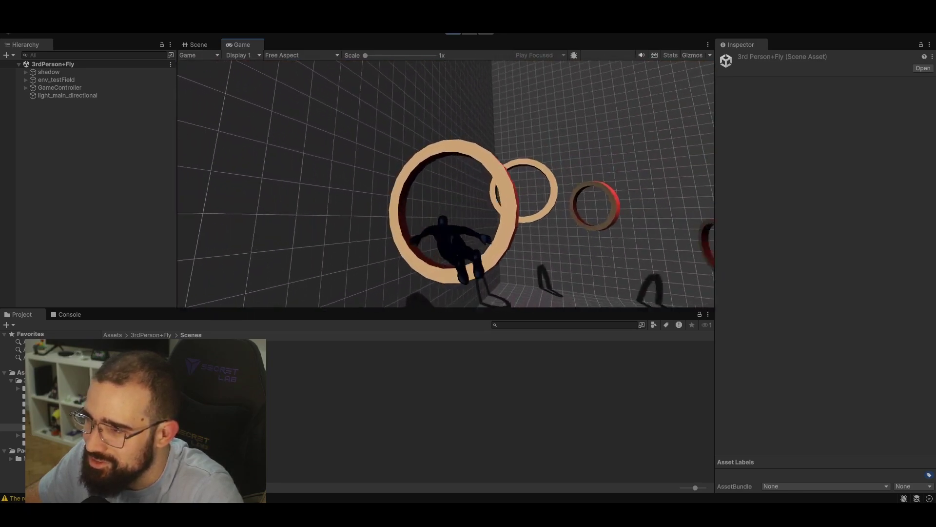
key("shift")
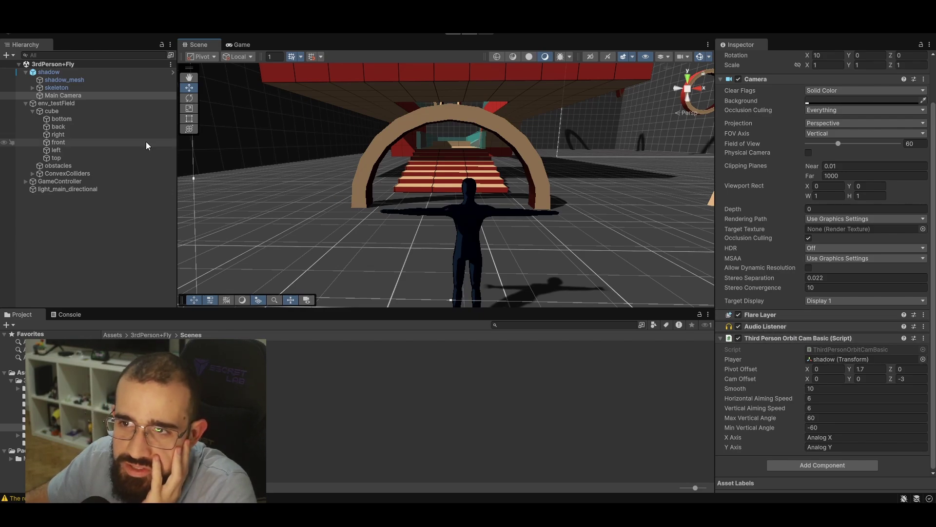
Delete the obstacles structure from the middle of the demo scene
key("s")
right_click_drag(355, 172, 589, 150)
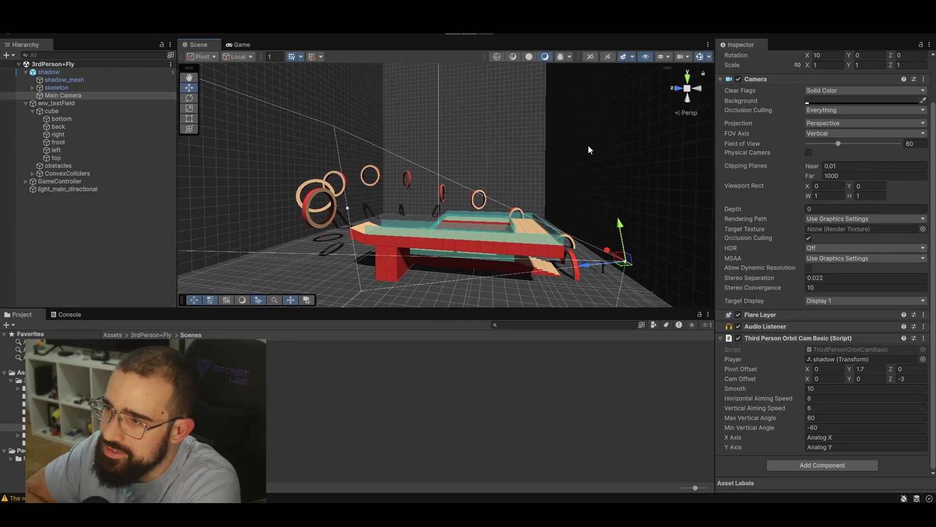
key("s")
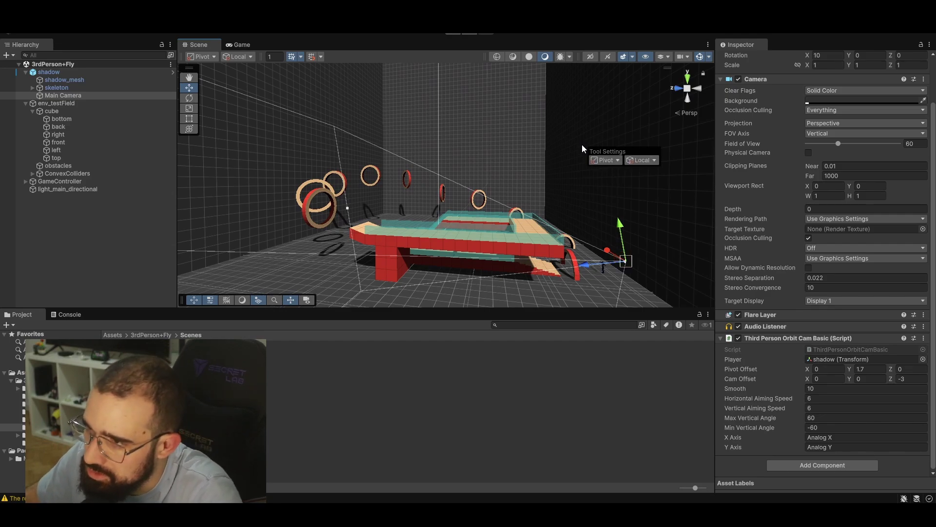
key("s")
right_click_drag(508, 182, 434, 241)
left_click(433, 241)
key("Delete")
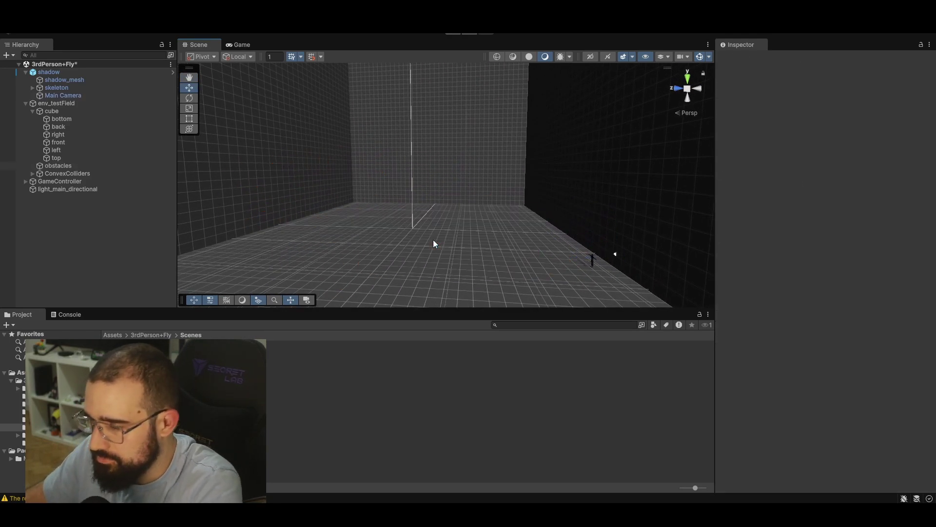
Delete ConvexColliders and GameController from the scene and collapse the character's skeleton hierarchy
right_click_drag(542, 253, 585, 256)
key("w")
left_click(69, 143)
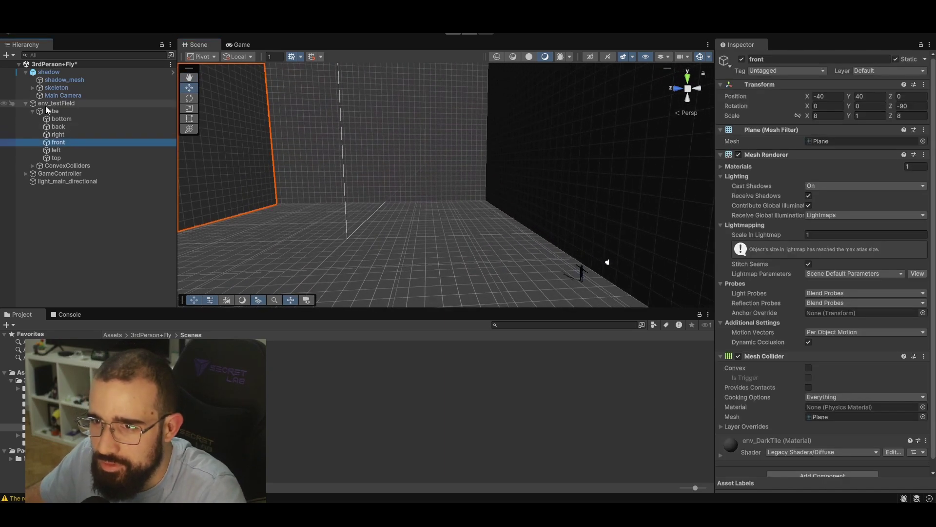
left_click(47, 104)
left_click(51, 113)
left_click(50, 105)
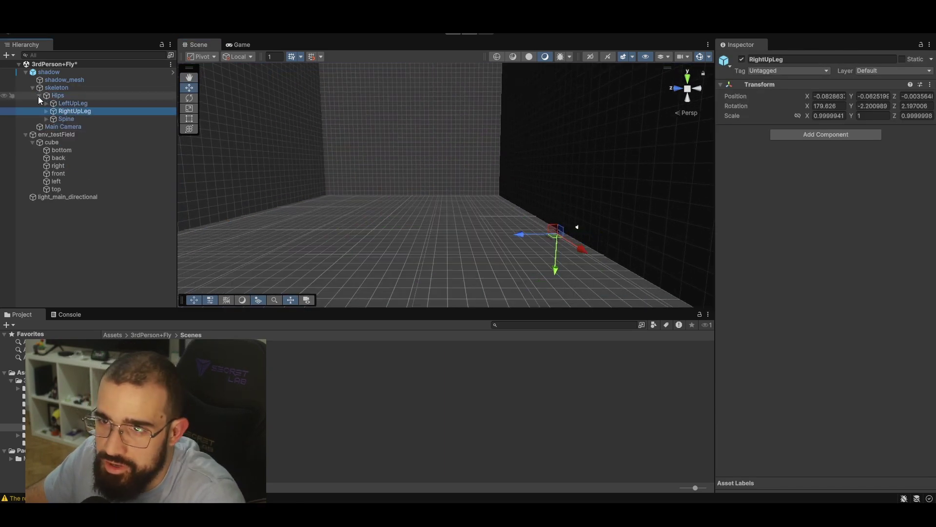
left_click(32, 88)
left_click(61, 166)
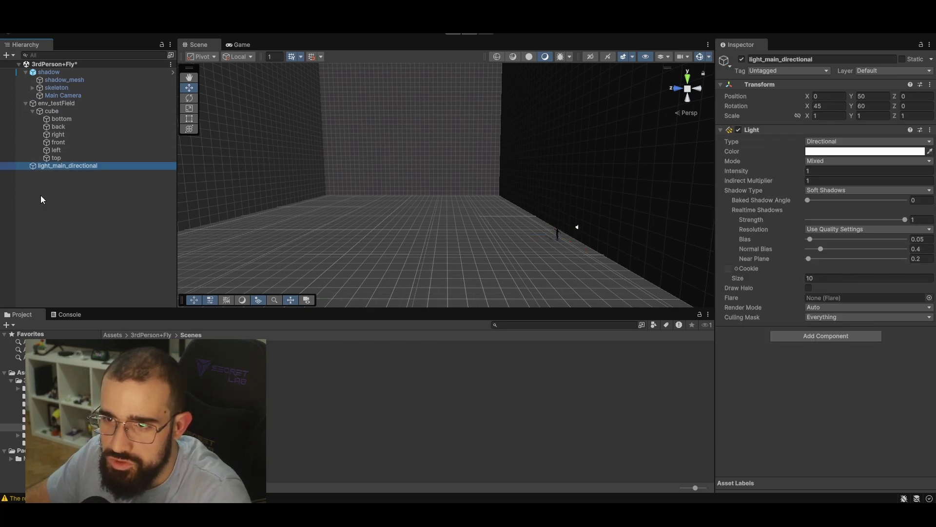
Switch to File Explorer and select Tree_1.fbx and Cargo_Container.fbx in the Downloads folder
right_click_drag(430, 125, 495, 447)
key("w")
mouse_move(512, 511)
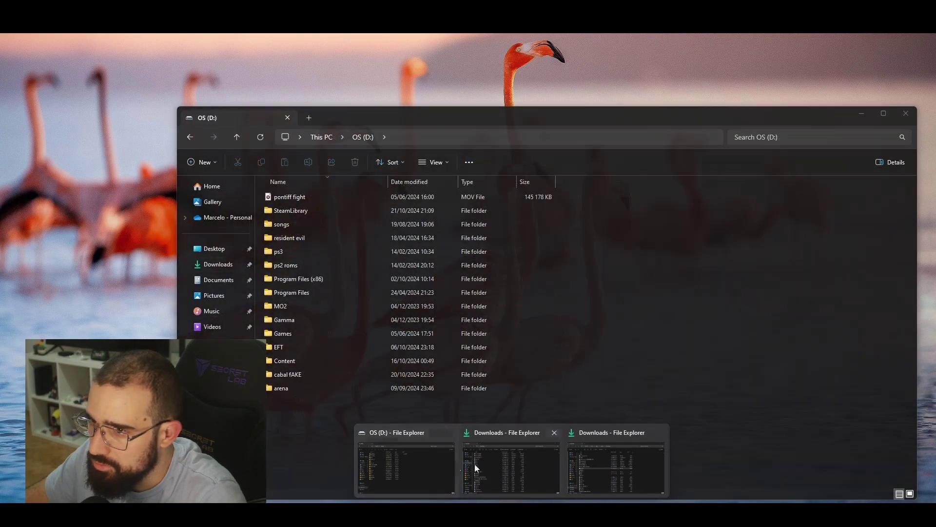
left_click(484, 461)
left_click(213, 264)
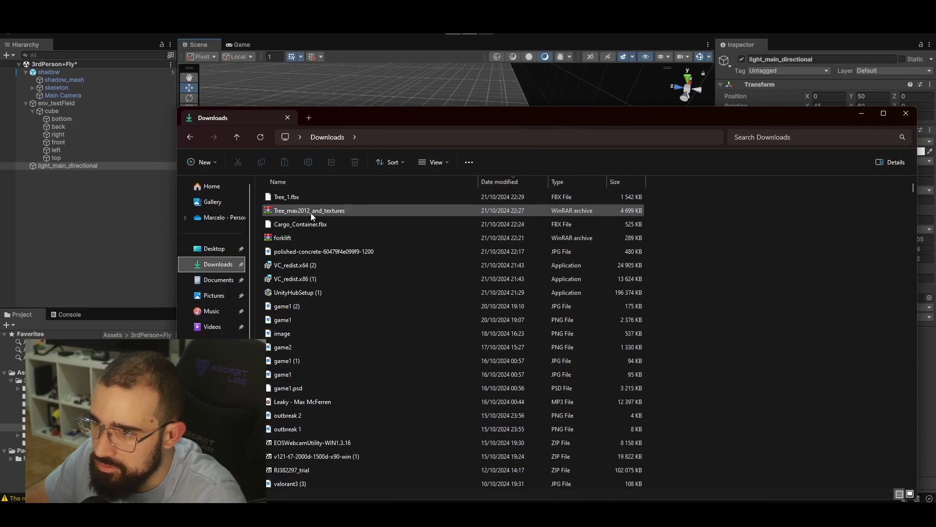
left_click(284, 196)
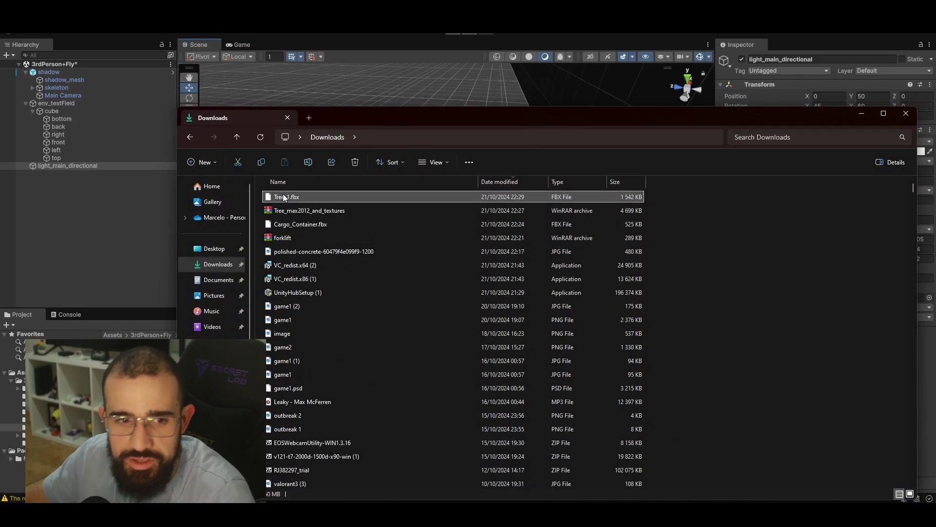
left_click(306, 227, "ctrl")
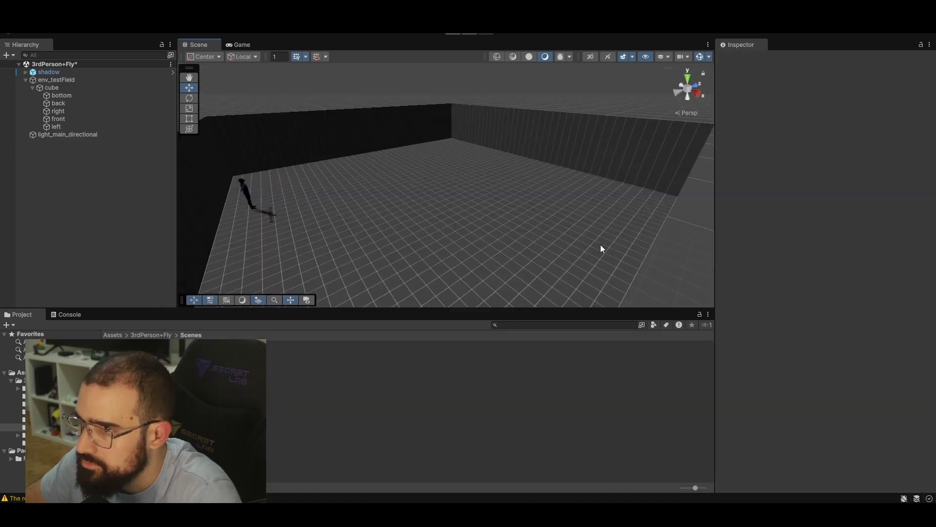
Place the Cargo_Container model inside the walled area at a scale of about 1.4154, undoing the stray extra placement
right_click_drag(601, 249, 512, 202)
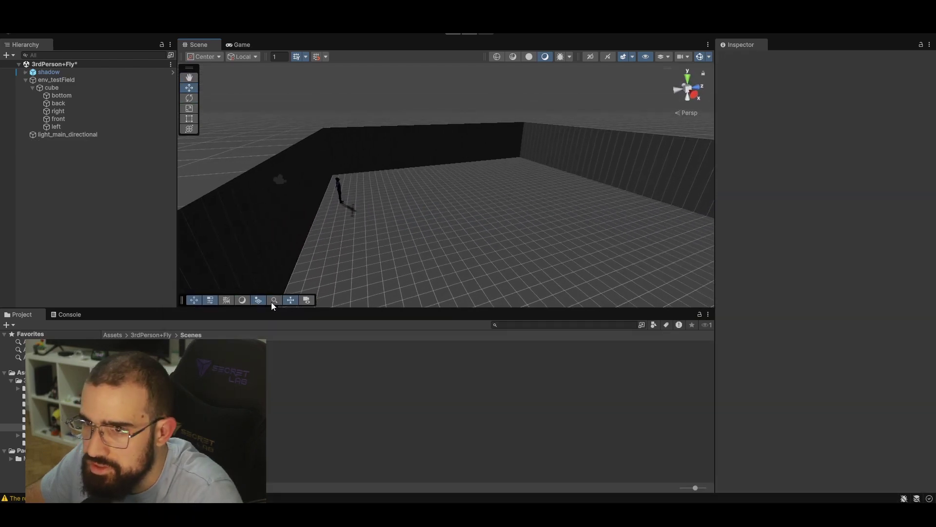
left_click_drag(292, 320, 545, 127)
key("w")
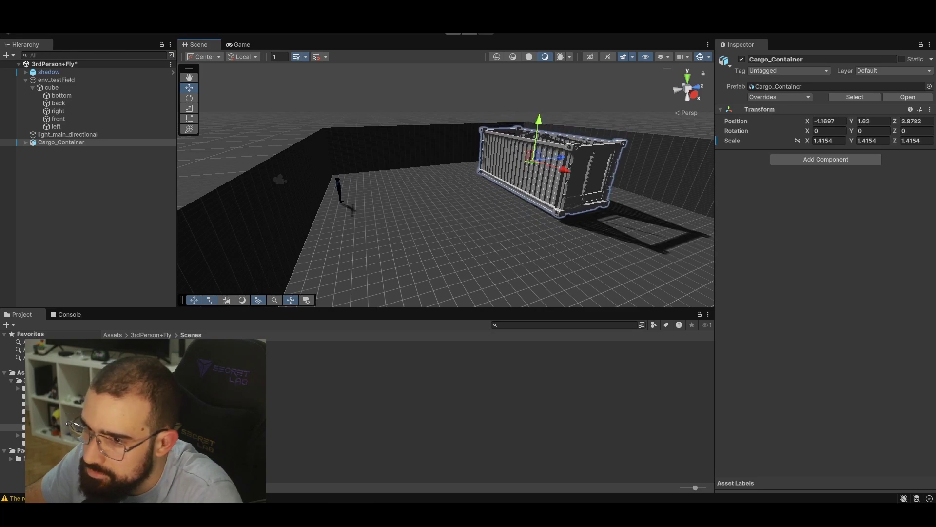
left_click_drag(174, 365, 506, 246)
key("ctrl+z")
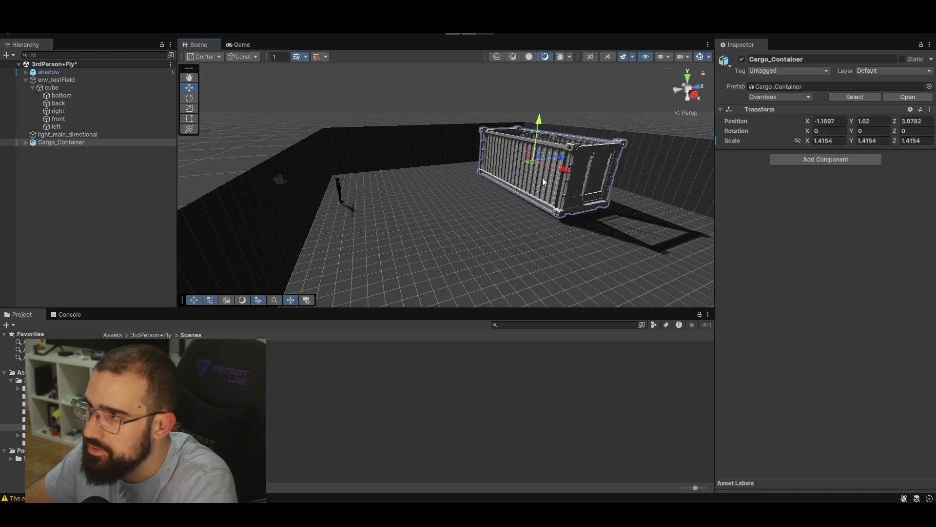
Lower the cargo container onto the floor, to a Y position of about 1.291
key("w")
right_click_drag(460, 183, 616, 114)
left_click_drag(516, 114, 517, 141)
key("s")
right_click_drag(515, 141, 454, 221)
key("w")
Duplicate the cargo container and stack the copy on top of the original
right_click(454, 217)
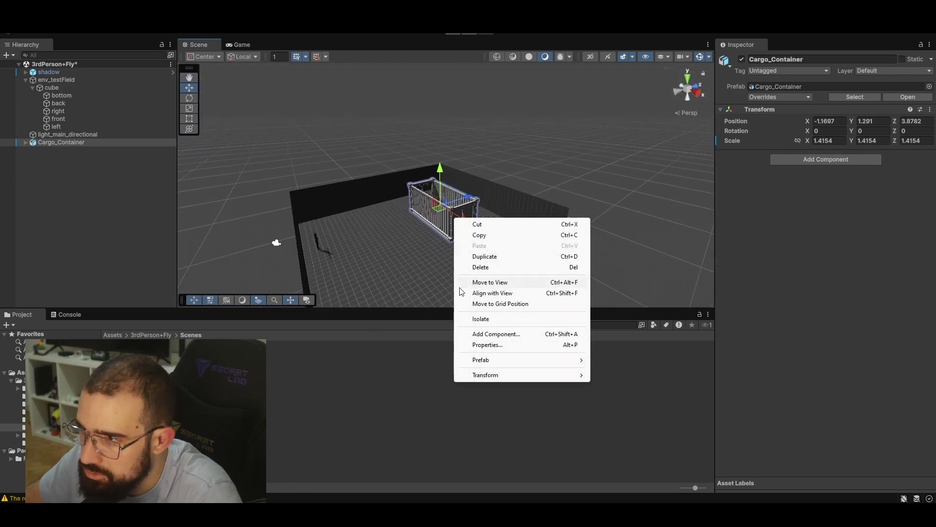
left_click(487, 256)
left_click_drag(446, 174, 445, 134)
right_click_drag(446, 134, 475, 195)
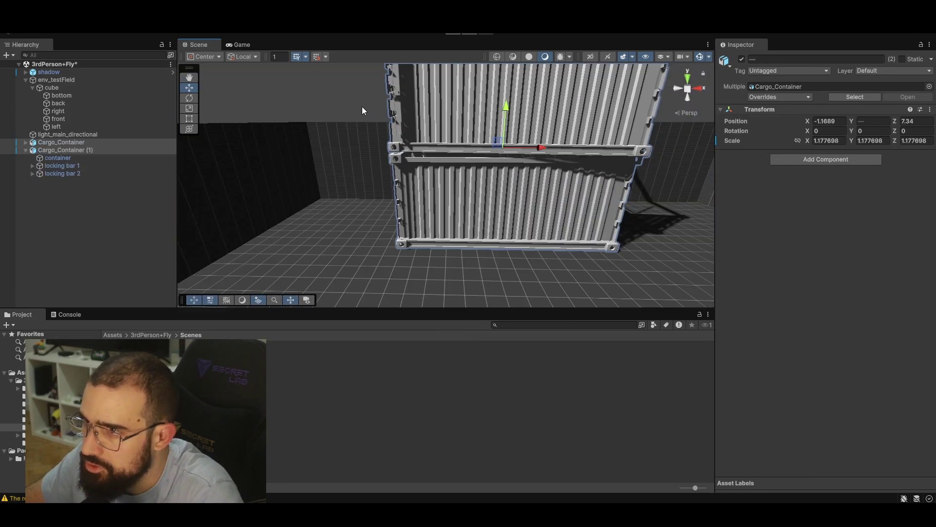
left_click(363, 107)
Place the Tree_1 model beside the walled area and delete its extra child objects, keeping only tree
right_click_drag(362, 106, 377, 242)
left_click_drag(146, 366, 287, 218)
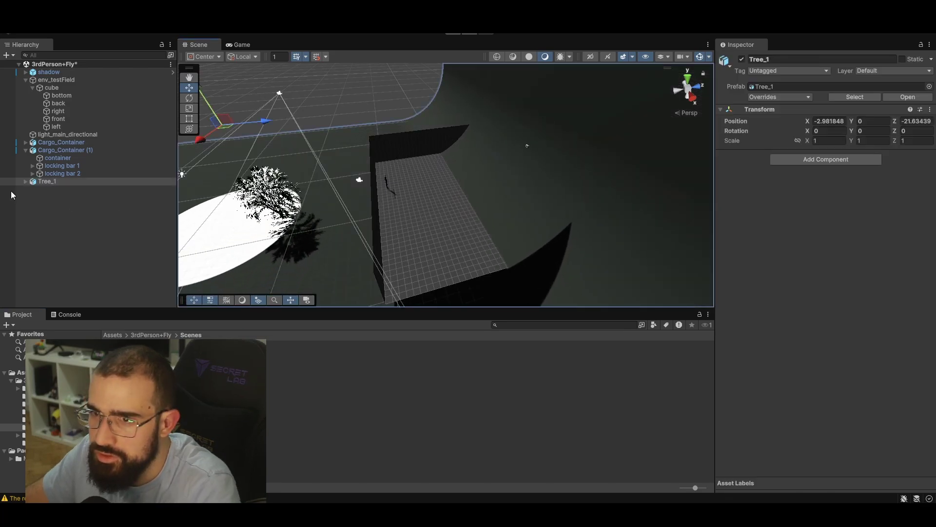
left_click(39, 190)
key("Delete")
left_click(54, 190)
key("Delete")
left_click(53, 196)
left_click(55, 189)
key("Delete")
left_click(269, 197)
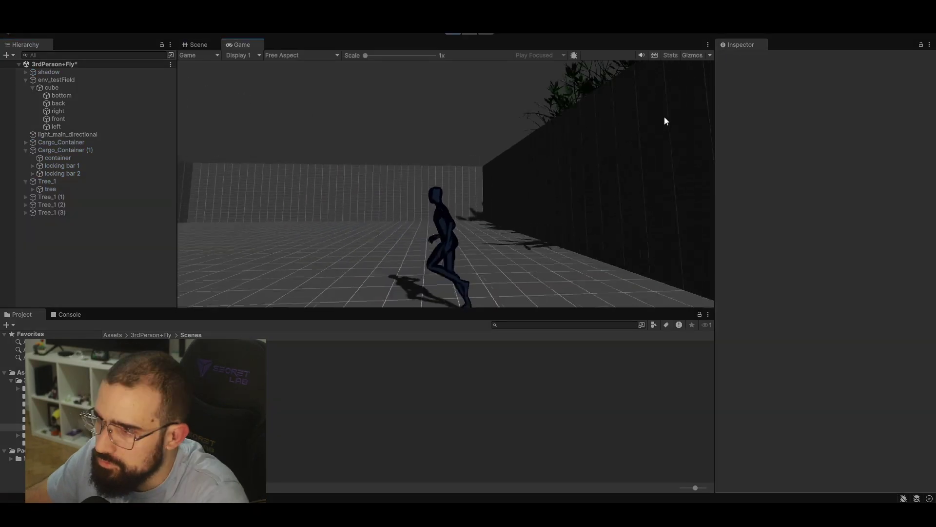
Playtest the level by running the character along the walls and aiming, and end play mode
key("w")
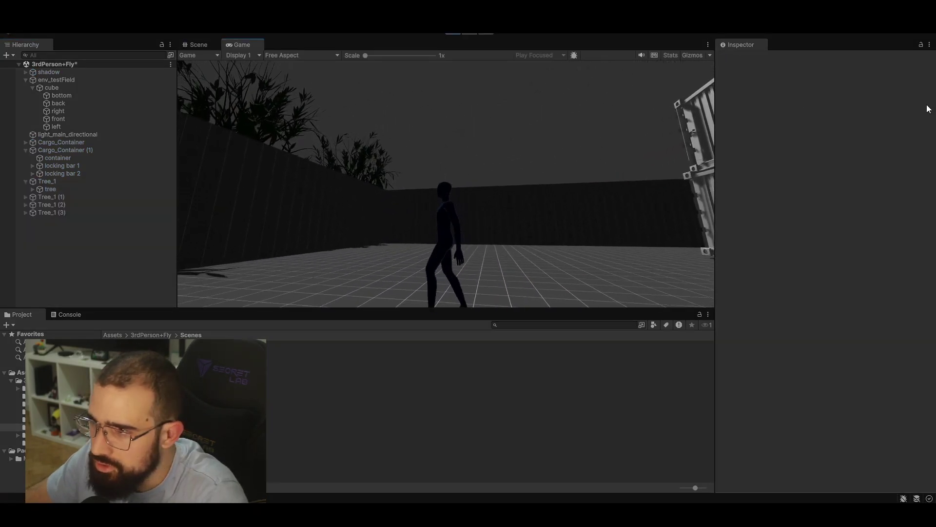
left_click(885, 107)
mouse_move(563, 164)
right_mouse_down()
mouse_move(505, 134)
mouse_move(574, 127)
mouse_move(574, 150)
right_mouse_up()
key("w")
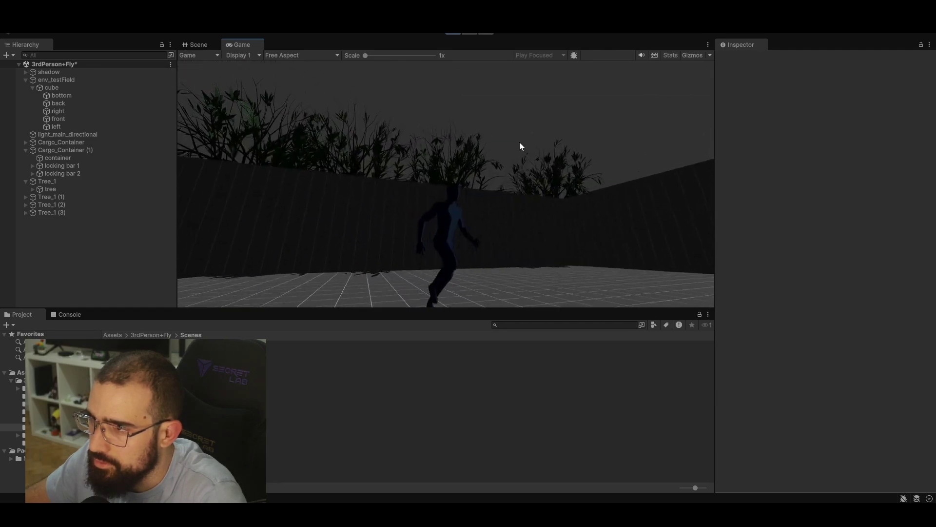
right_click_drag(519, 141, 453, 139)
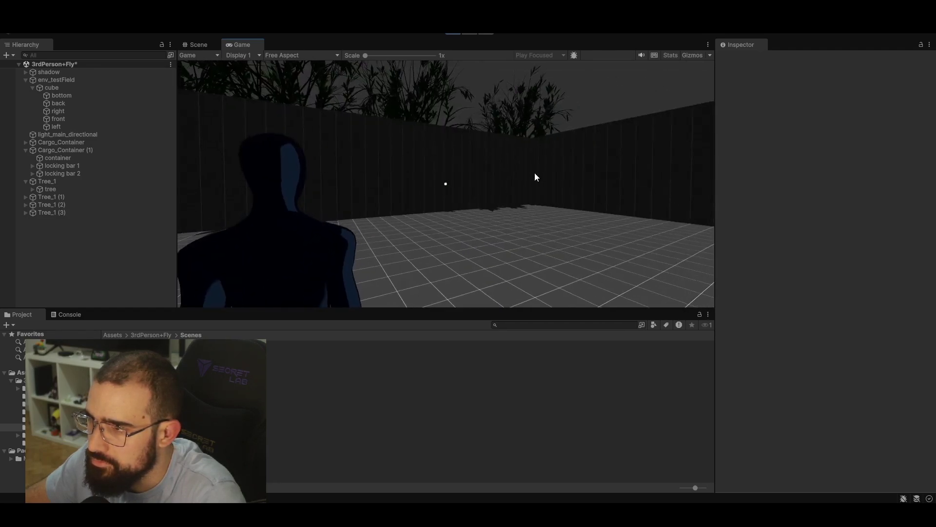
key("ctrl+p")
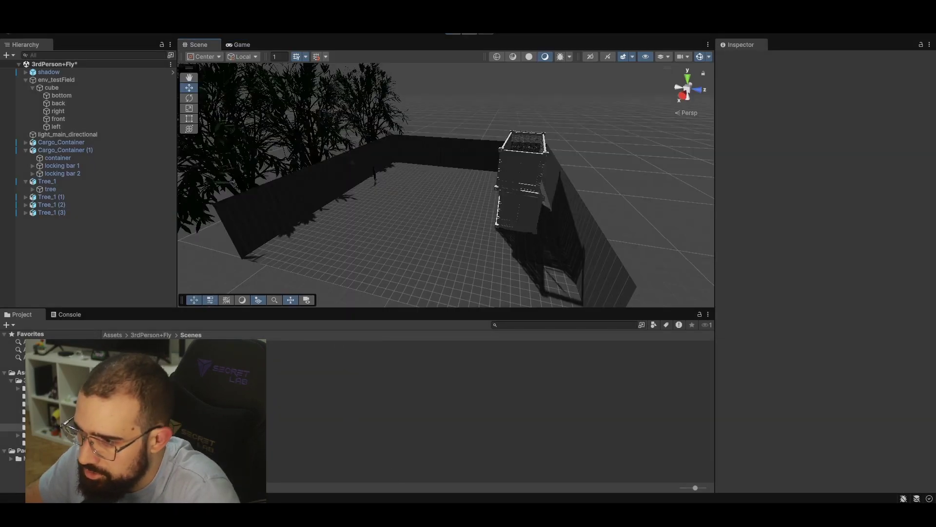
Open the forklift archive from the Downloads folder and bring the forklift model into the scene
mouse_move(516, 514)
left_click(441, 477)
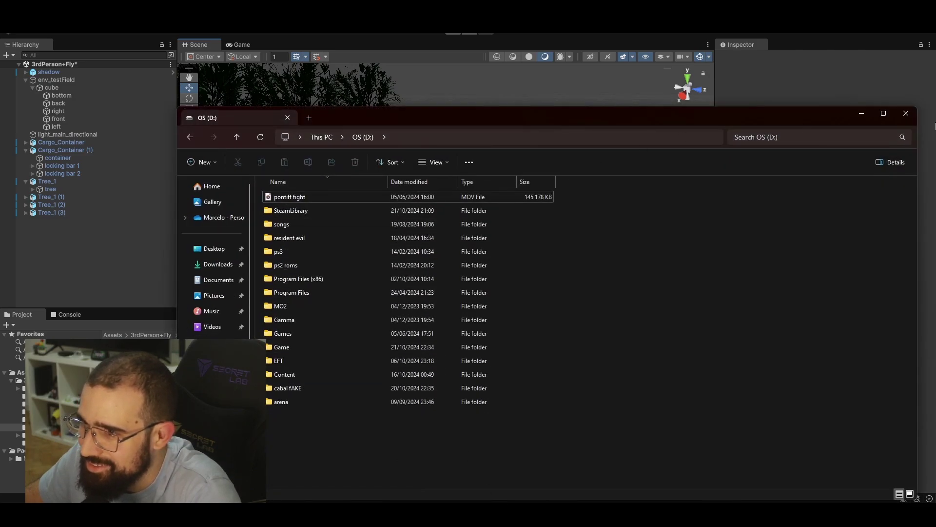
left_click(218, 264)
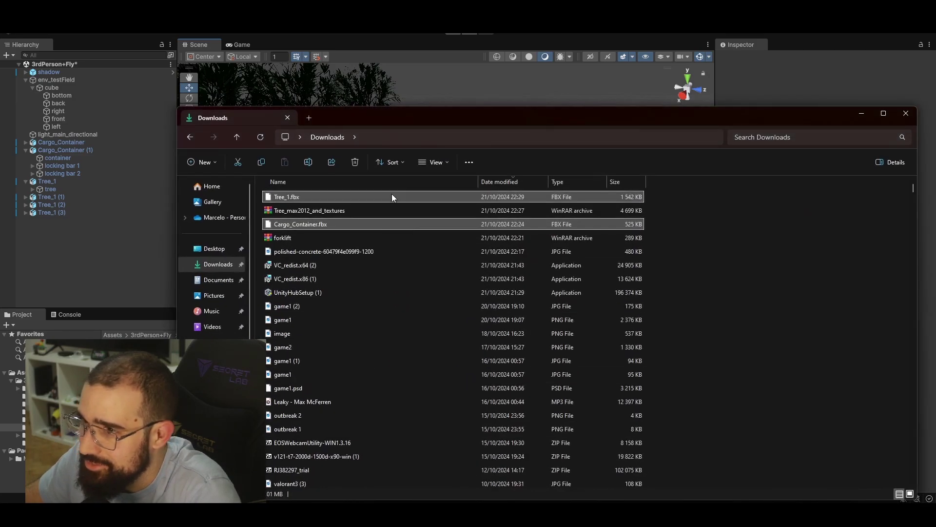
left_click(324, 236)
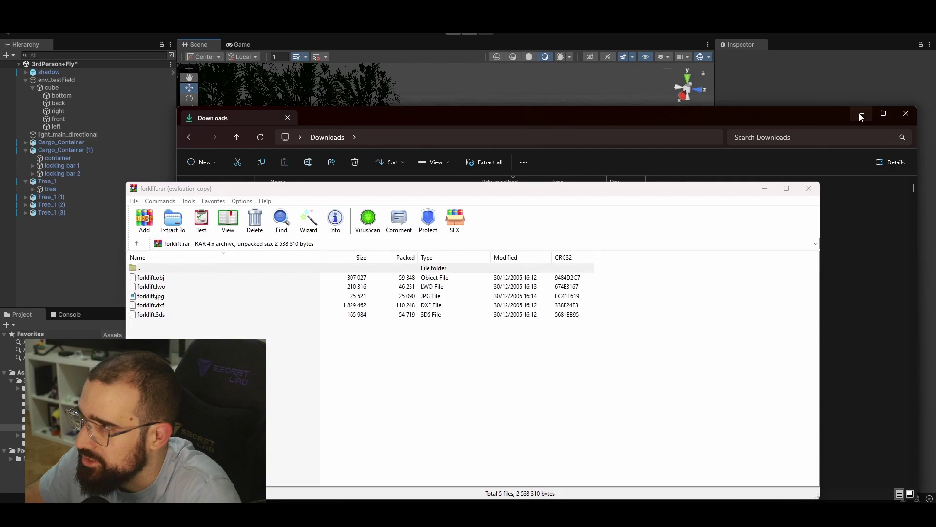
left_click(859, 113)
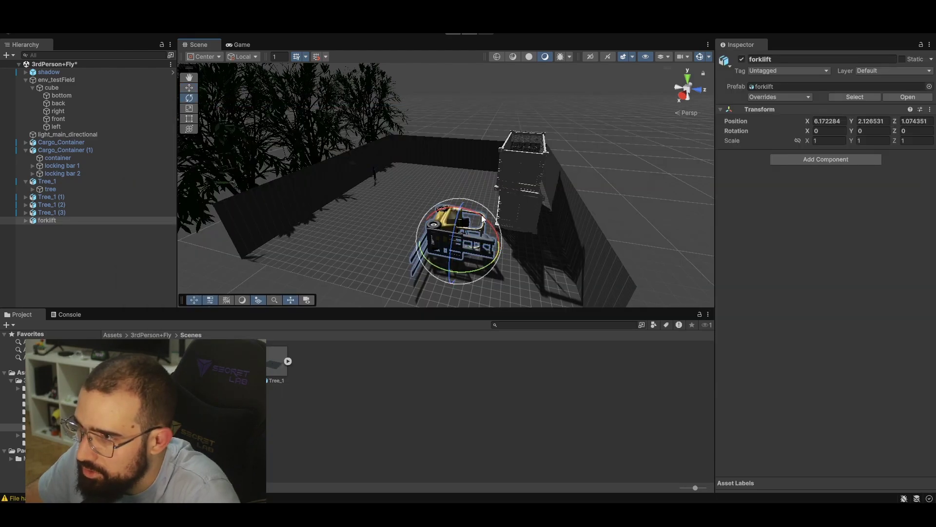
Rotate the forklift upright to X -90 and Z about 121.771, and scale it down to about 0.425
left_click_drag(482, 218, 342, 203)
key("w")
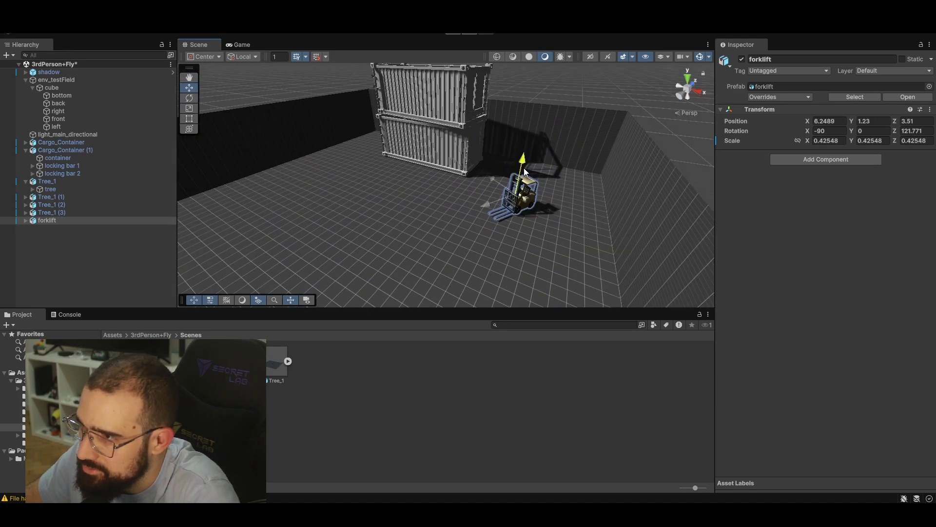
left_click_drag(524, 169, 525, 167)
Enlarge the forklift to a scale of about 0.59 and move it beside the containers, at about X 7.15, Y 1.01, Z 6.82
left_click_drag(525, 167, 461, 187, "alt")
left_click_drag(556, 209, 209, 241)
left_click_drag(265, 214, 249, 187)
key("r")
key("w")
right_click_drag(249, 187, 388, 164)
key("w")
key("s")
key("d")
left_click_drag(387, 154, 646, 134)
right_click_drag(562, 190, 498, 243)
key("w")
key("s")
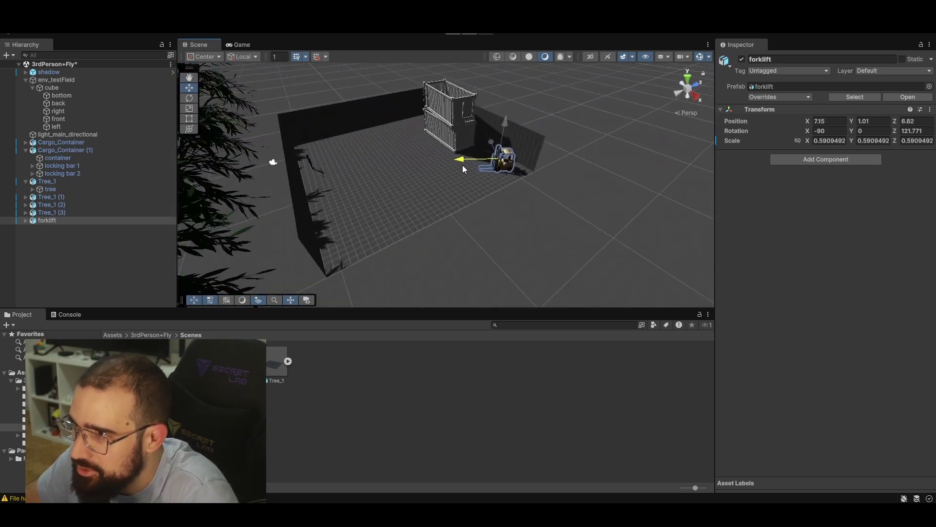
Bring the polished-concrete and iStock photo textures from the Downloads folder into the project and apply them to the level's floor and walls
left_click(583, 209)
right_click_drag(583, 208, 481, 145)
left_click(405, 151)
right_click_drag(406, 151, 301, 177)
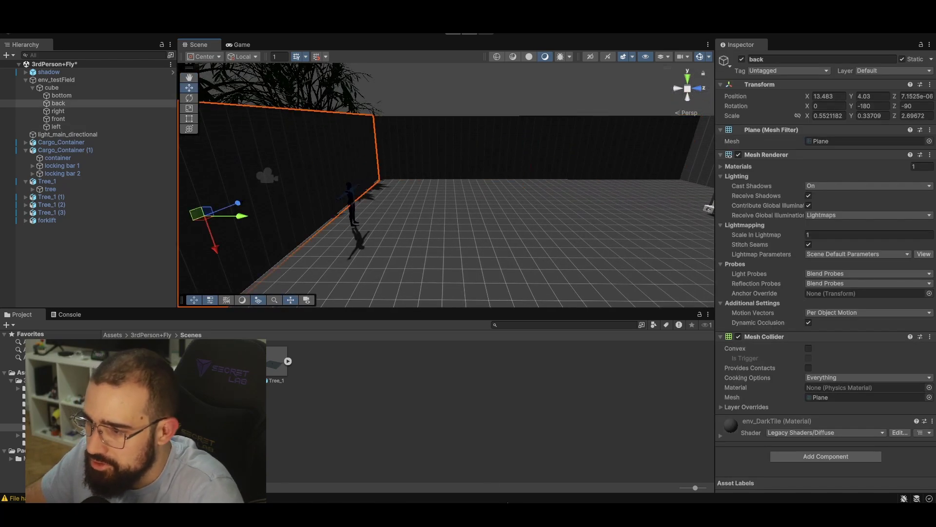
mouse_move(509, 501)
left_click(502, 463)
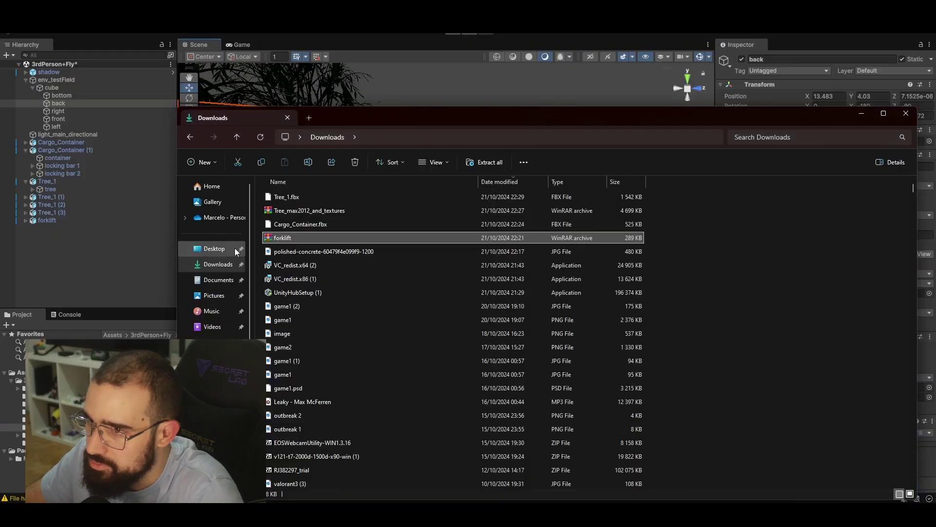
left_click(216, 266)
Create a red material named Container 1 and a blue one named Container 2, and apply them to the upper and lower cargo containers
right_click_drag(361, 156, 390, 142)
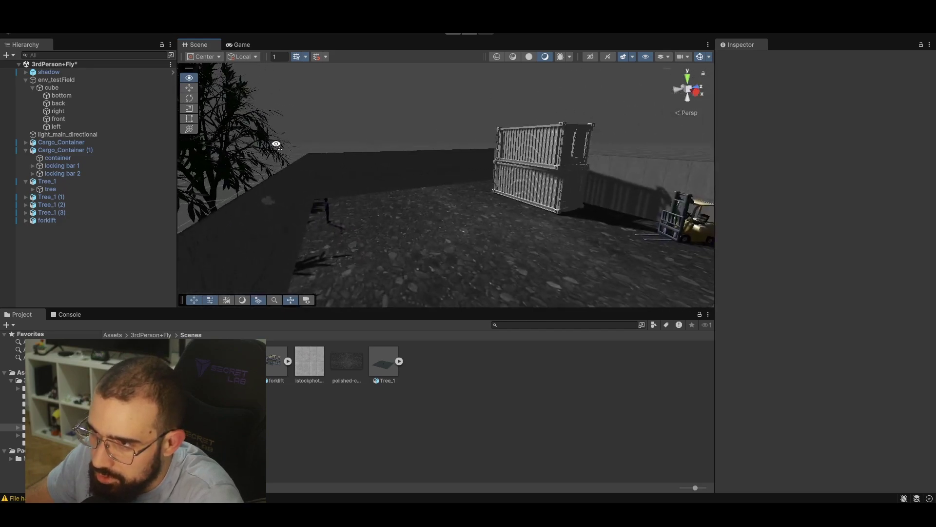
left_click(390, 142)
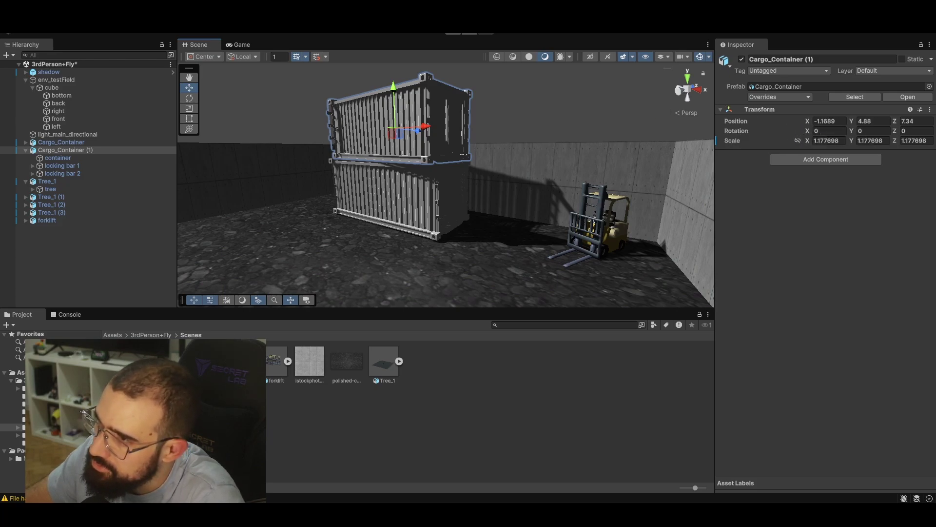
right_click(227, 443)
mouse_move(296, 171)
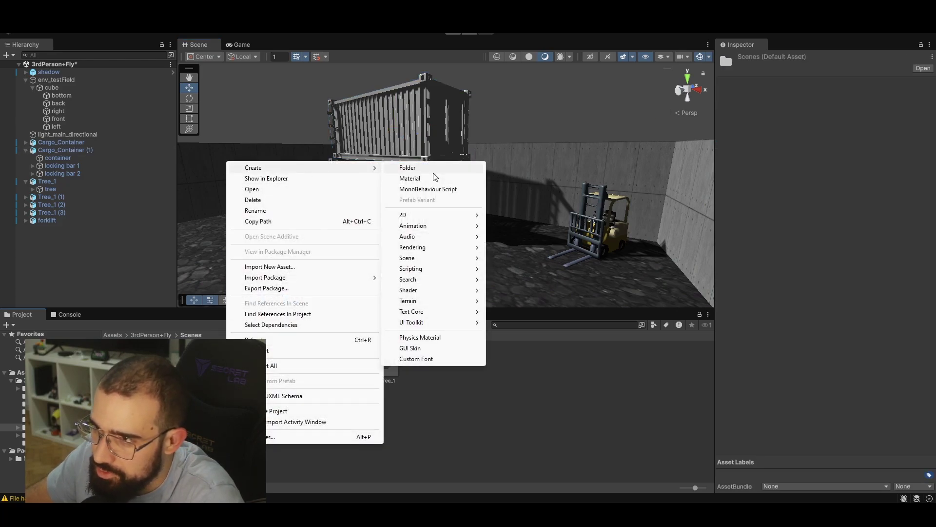
left_click(434, 178)
type("Container 1")
key("Return")
right_click(353, 416)
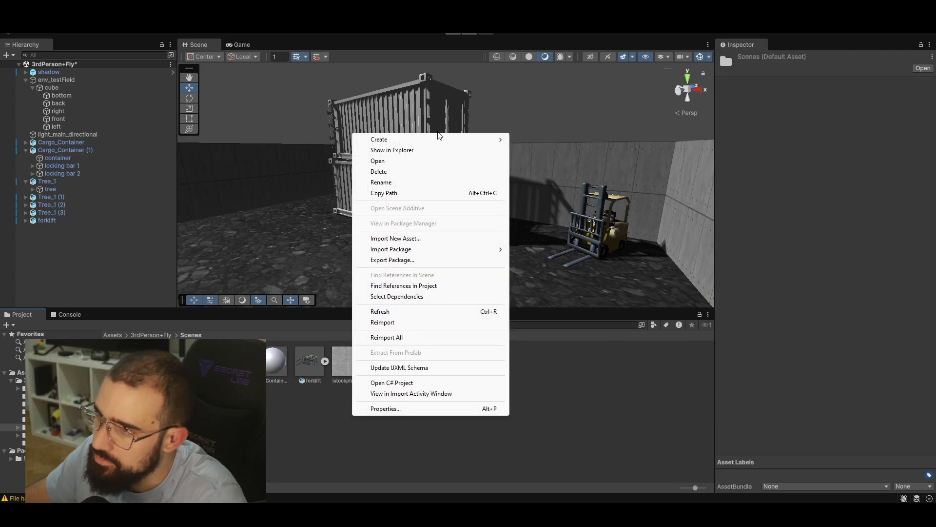
mouse_move(385, 139)
left_click(551, 152)
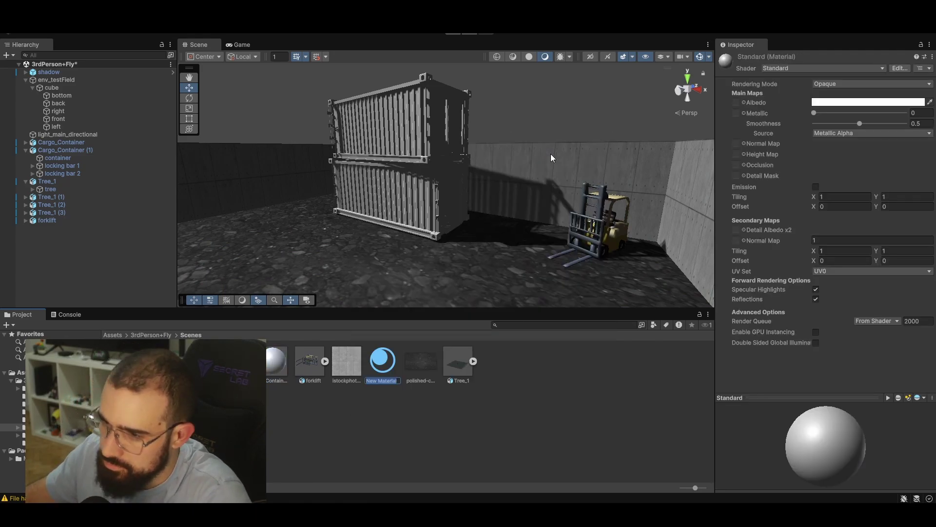
type("Container 2")
key("Return")
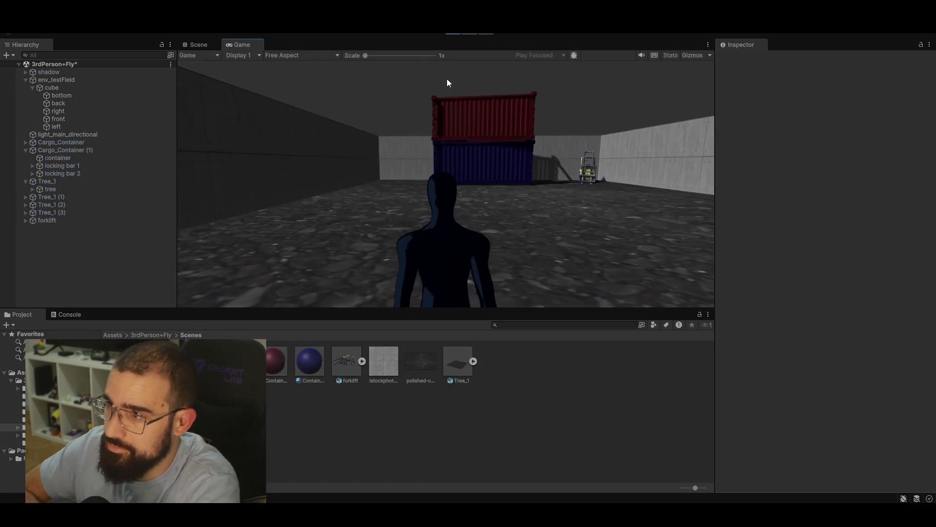
Playtest the level by running the character around the coloured containers and the forklift, and end play mode
key("w")
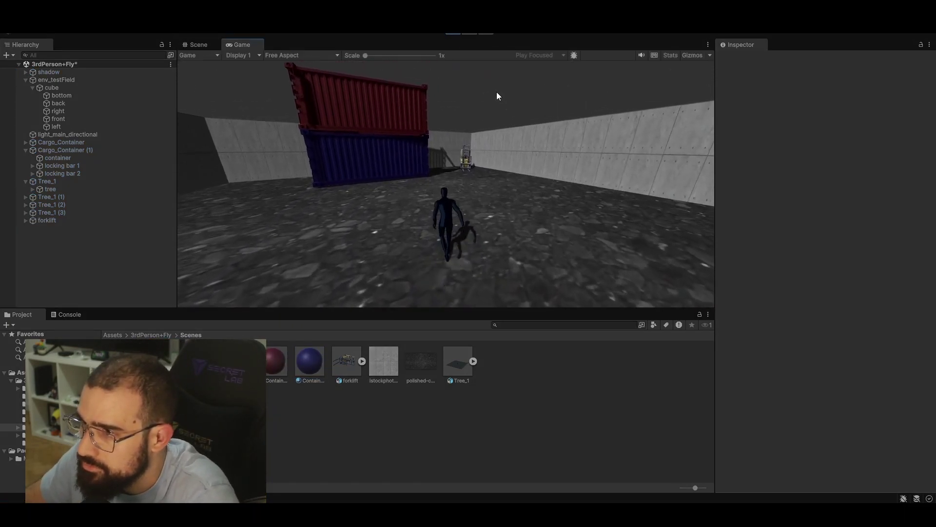
key("w")
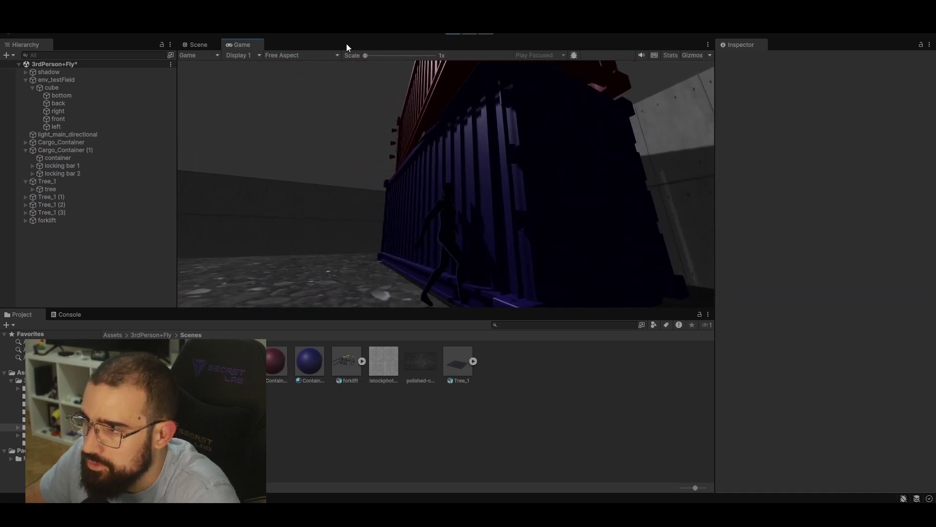
key("w")
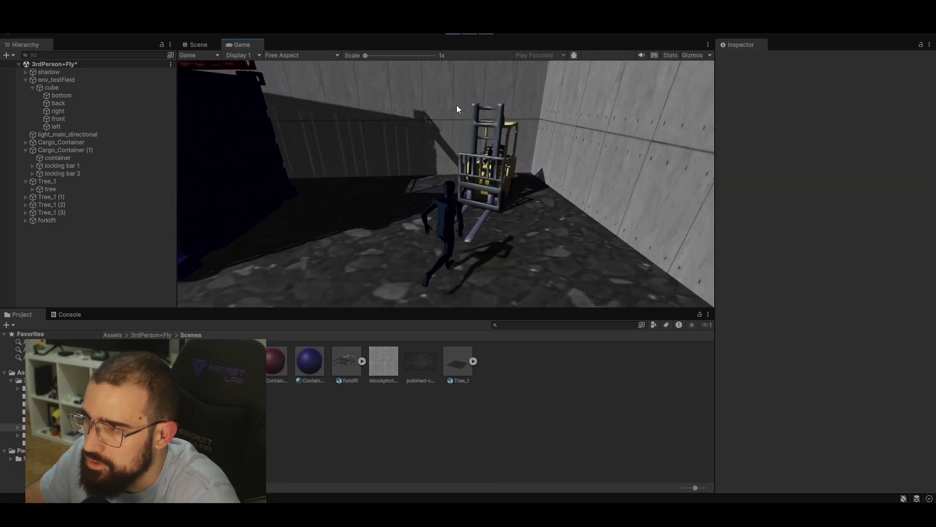
key("w")
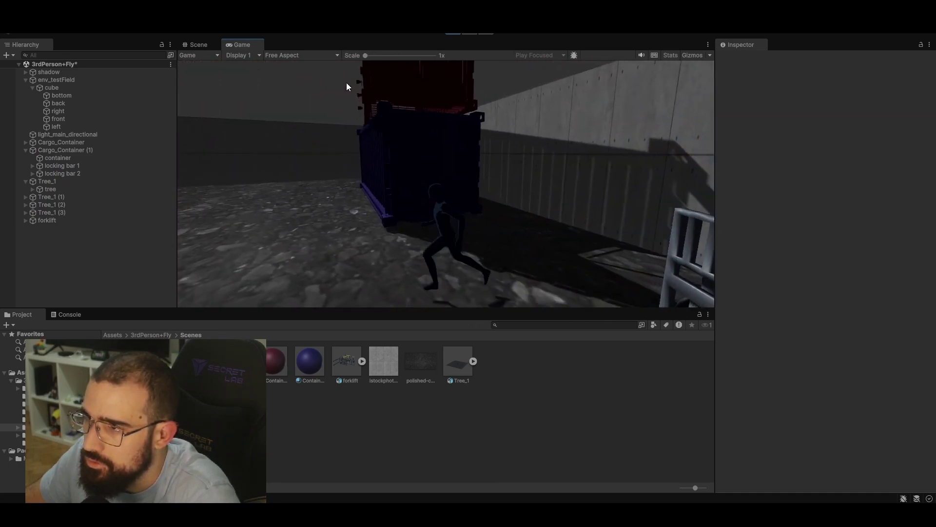
key("w")
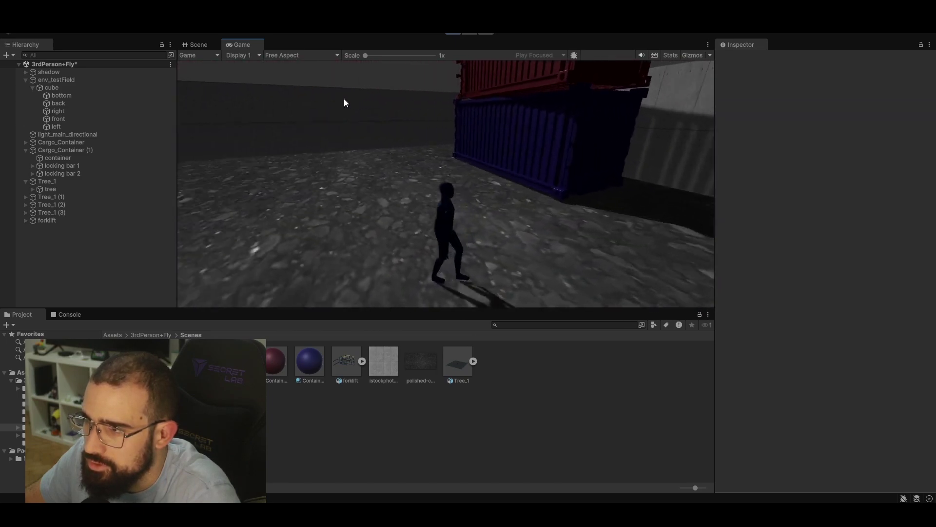
left_click(453, 33)
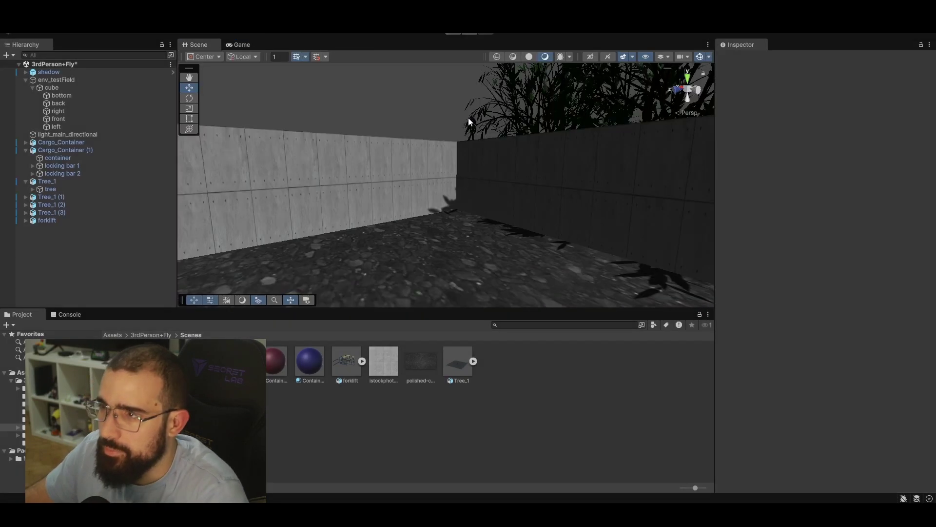
Look over the textured yard in the scene, and playtest the level again with the character in the aiming view
right_click_drag(468, 118, 479, 154)
key("s")
key("w")
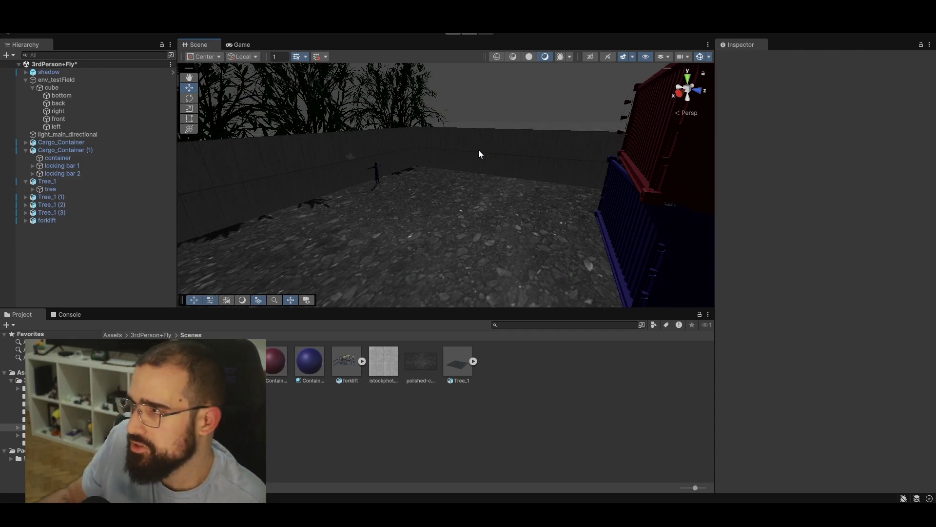
left_click(452, 33)
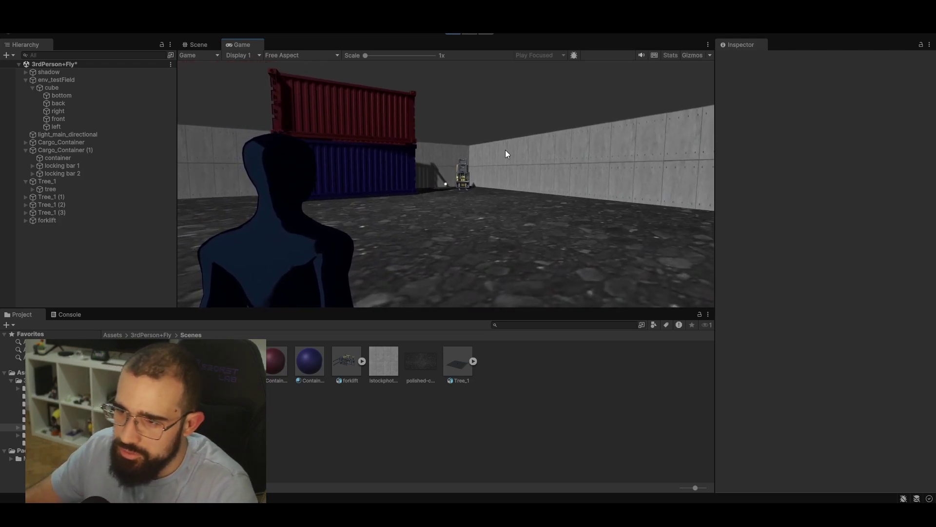
key("w")
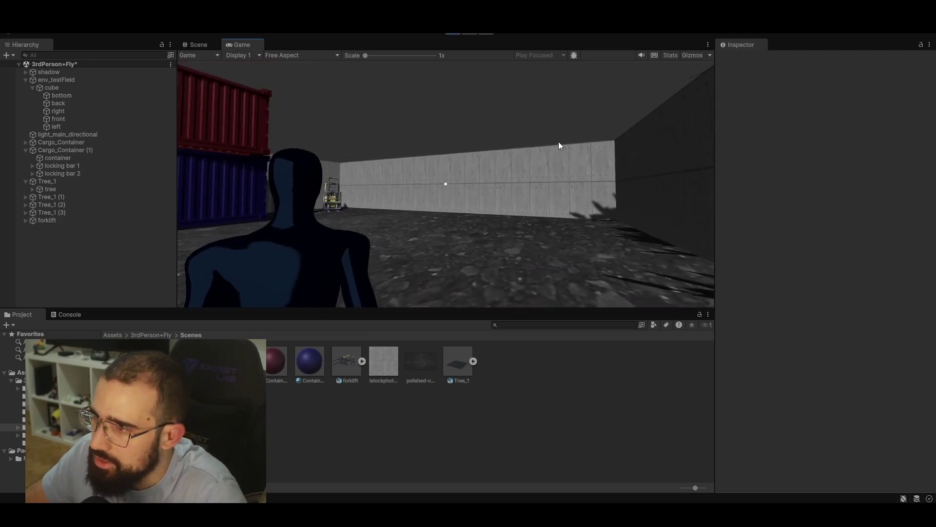